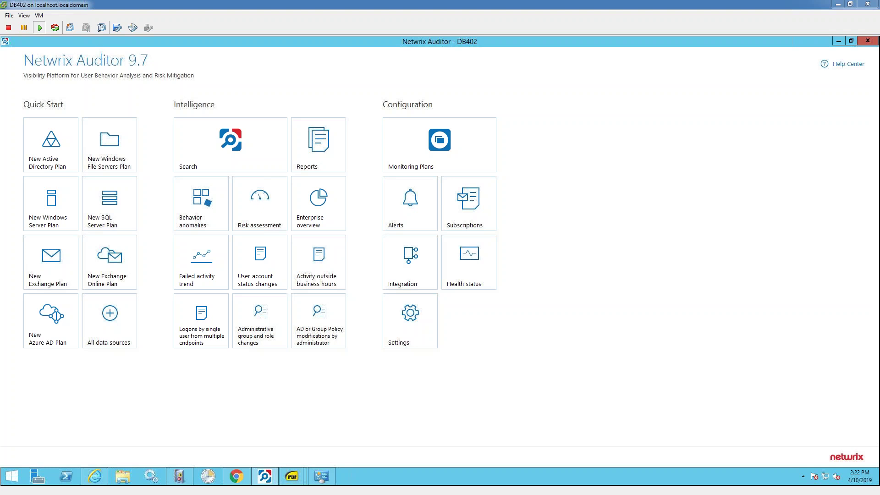
Open the monitoring plans and review the global role delegations for all plans.
click(406, 149)
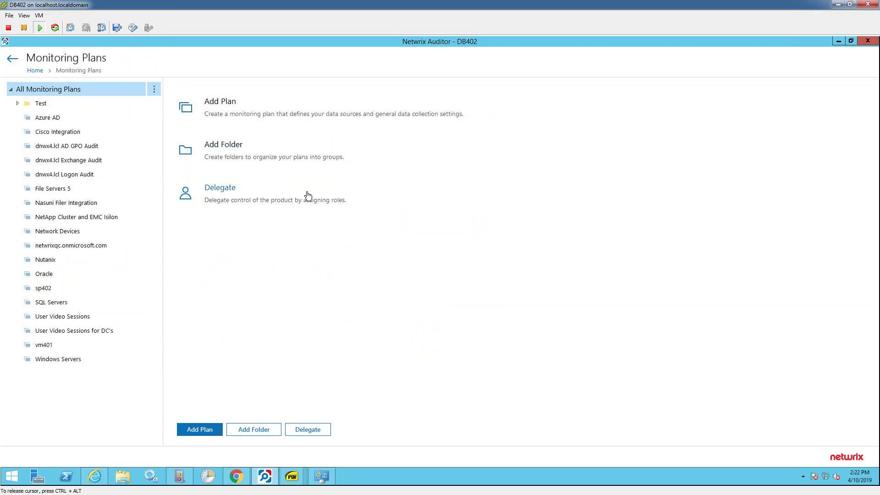
click(220, 186)
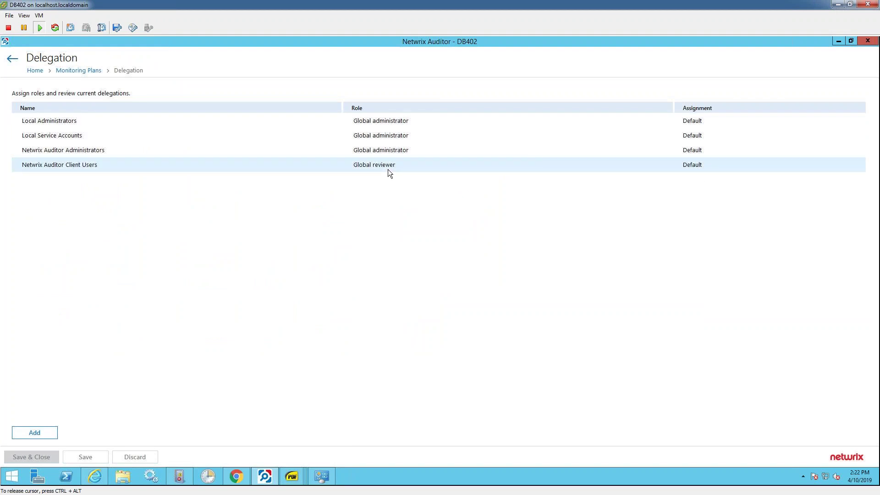
click(14, 60)
Inspect the File Servers 5 monitoring plan's data sources and settings, and return to the full plan list.
double_click(90, 193)
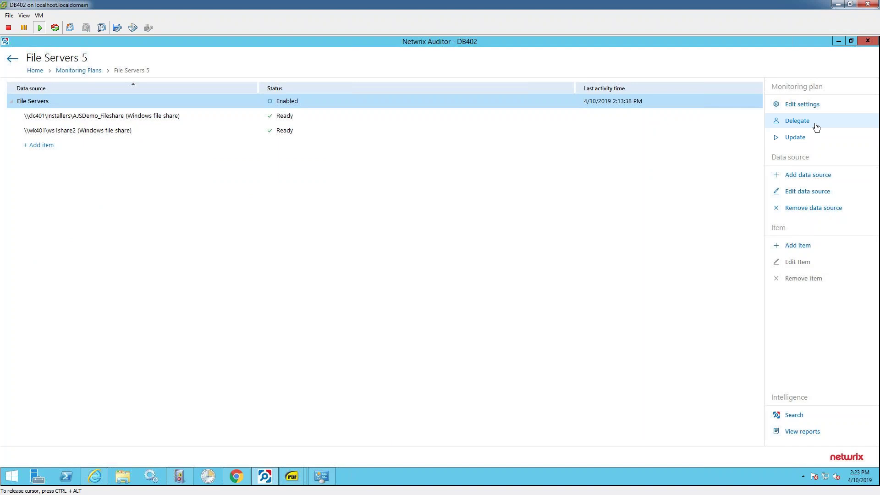
click(12, 58)
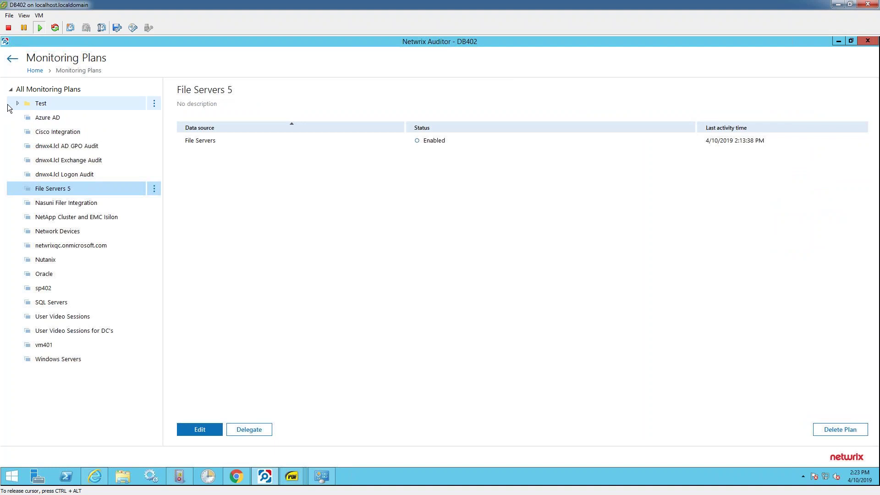
click(10, 90)
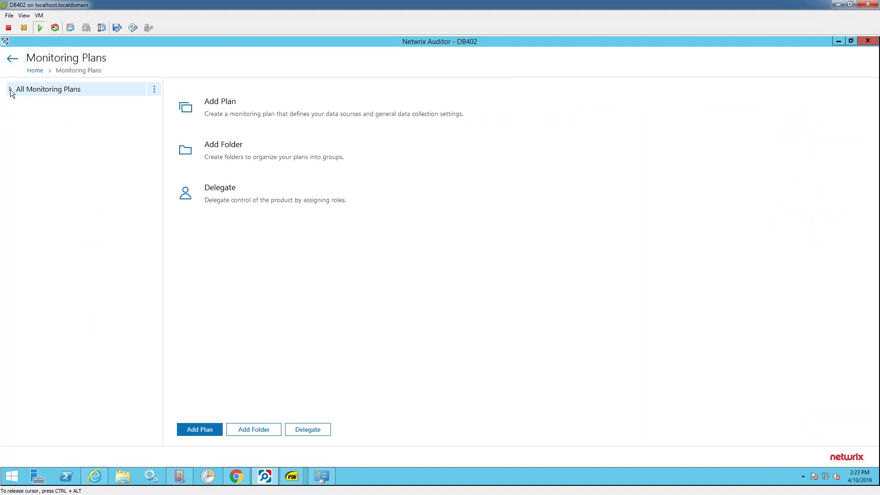
click(10, 91)
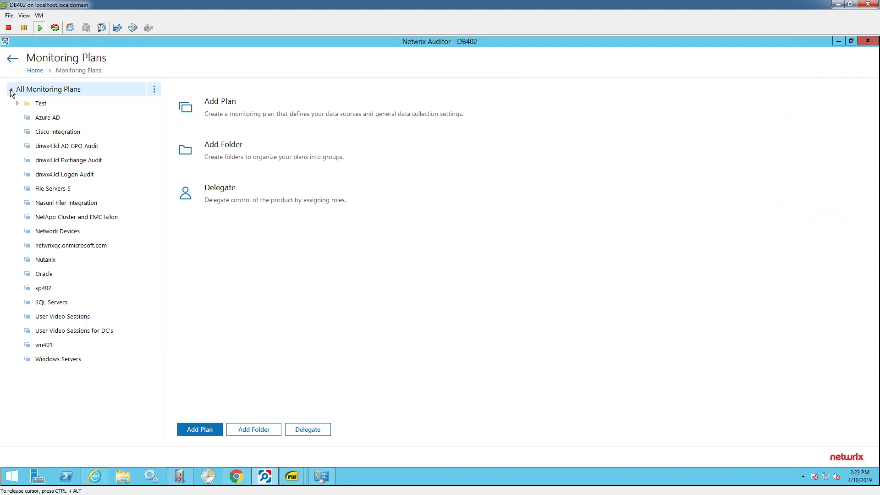
Examine the data sources and status of each monitoring plan from Azure AD through Windows Servers, and return to the home page.
click(60, 121)
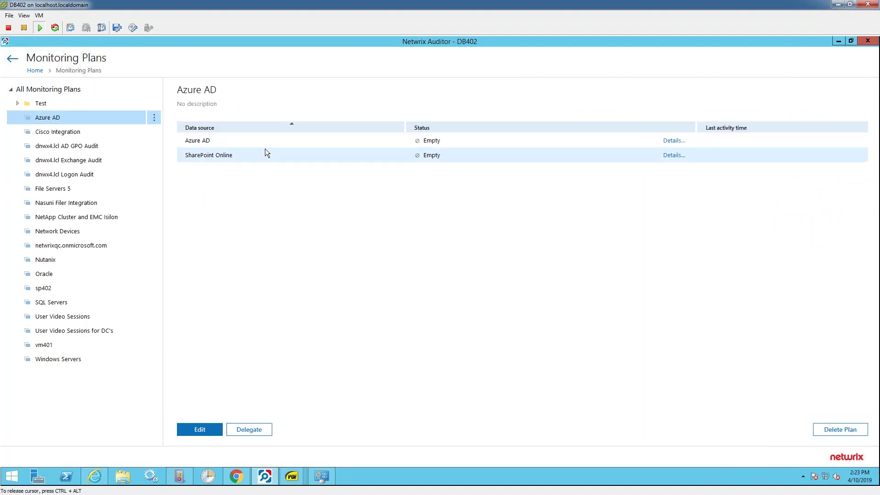
key(Down)
key(Down)
key(Down)
key(Down)
key(Down)
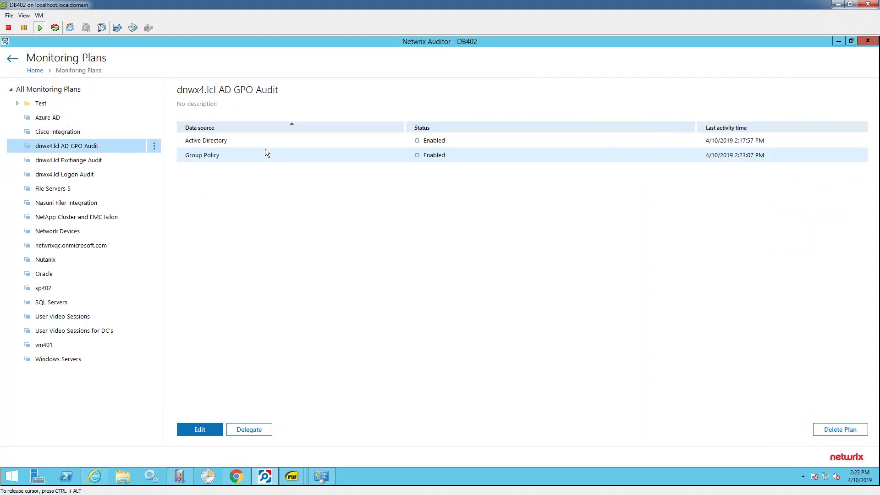
key(Down)
key(Down)
key(Down)
key(Down)
key(Down)
key(Down)
key(Down)
key(Down)
key(Down)
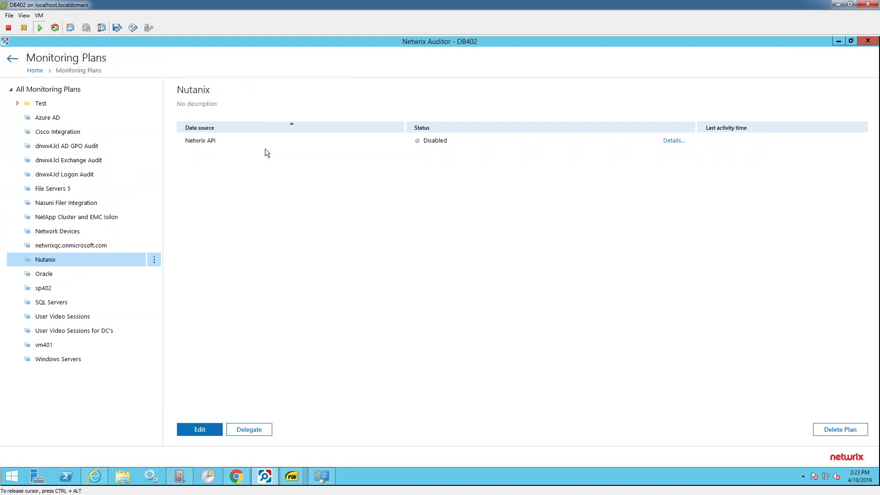
key(Down)
key(Down)
key(Down)
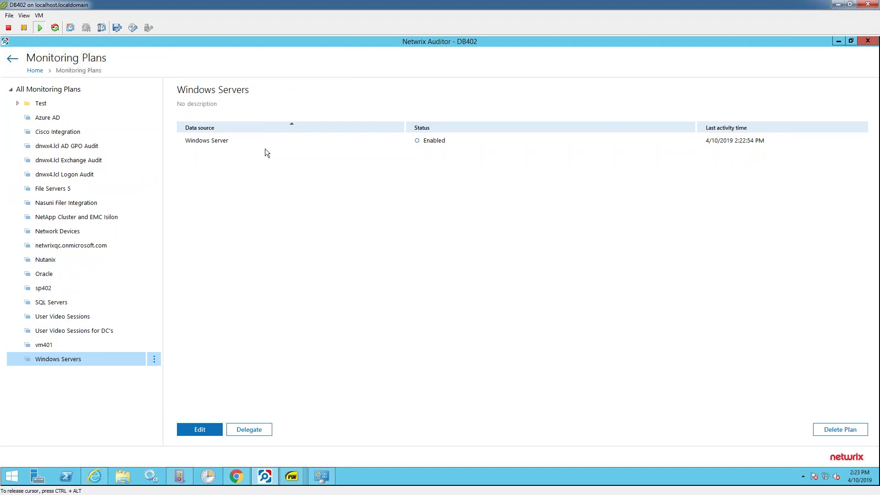
click(16, 61)
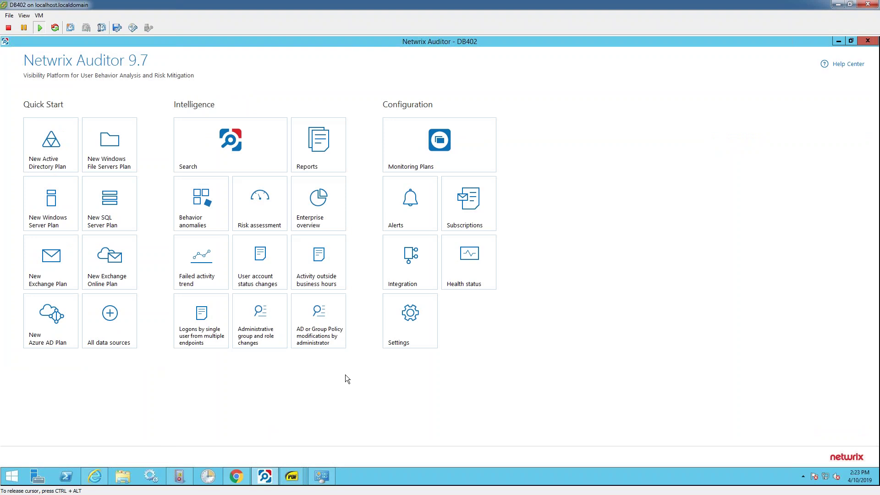
Open the reports and look through the predefined Active Directory Changes reports.
click(333, 156)
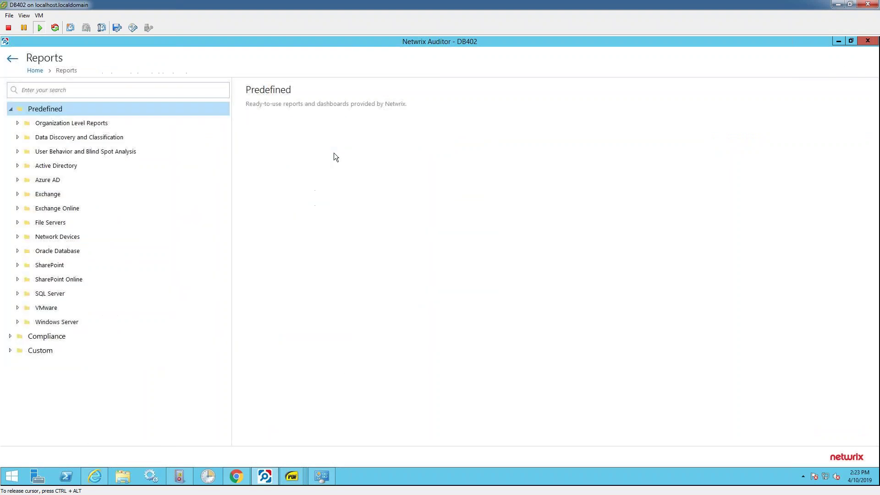
click(89, 166)
click(108, 179)
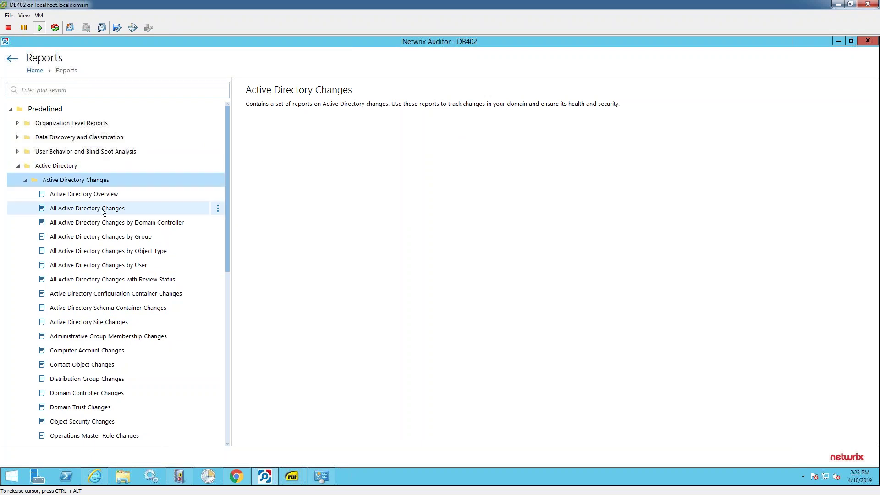
scroll(110, 249, down, 3)
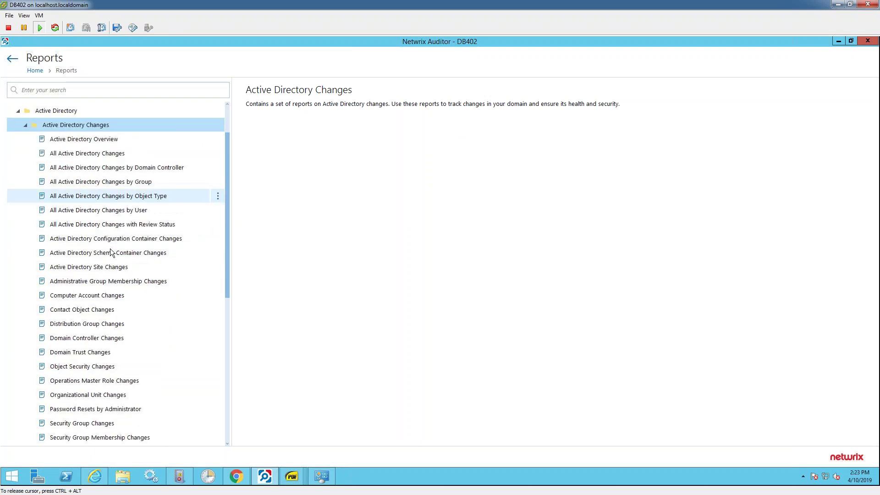
scroll(110, 248, down, 1)
scroll(110, 249, up, 4)
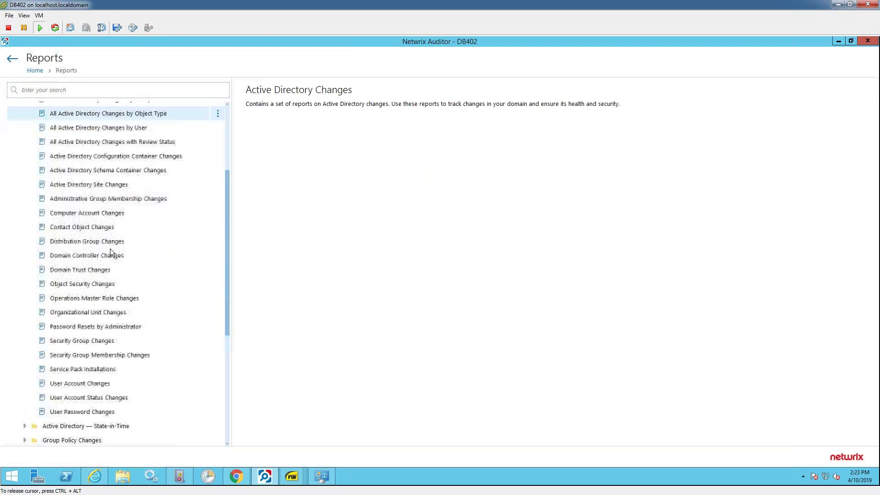
Search the reports for "pass" and clear the search.
click(68, 89)
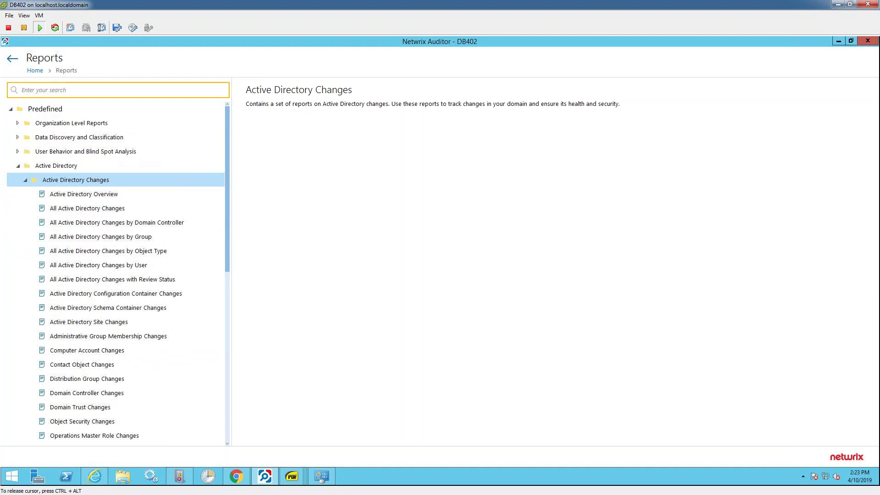
text(pass)
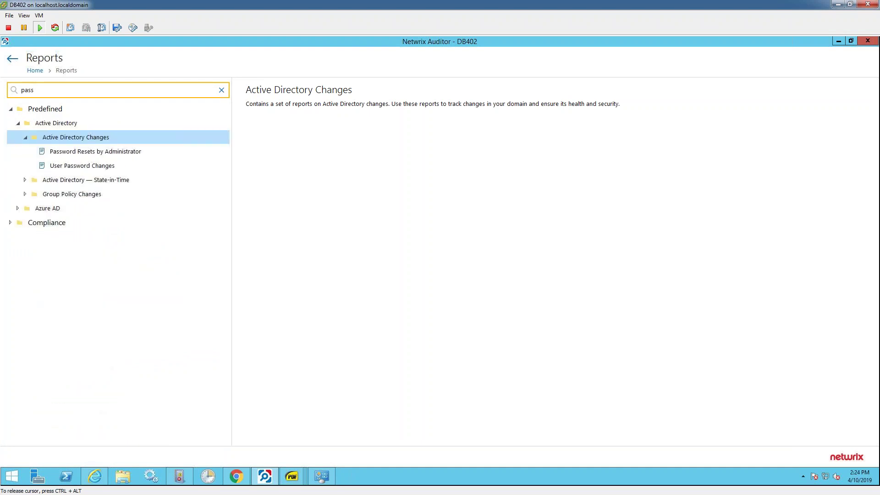
key(BackSpace)
key(BackSpace)
key(BackSpace)
key(BackSpace)
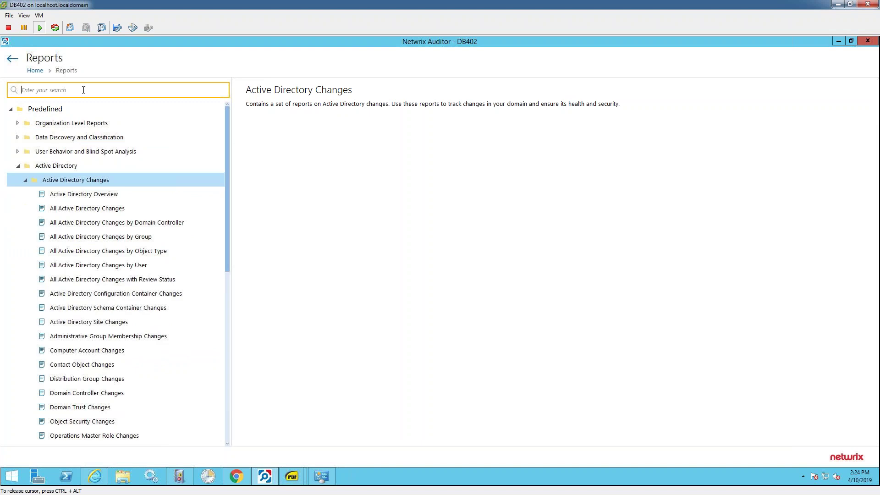
Preview the All Active Directory Changes report and examine its modified, removed and added entries.
double_click(114, 208)
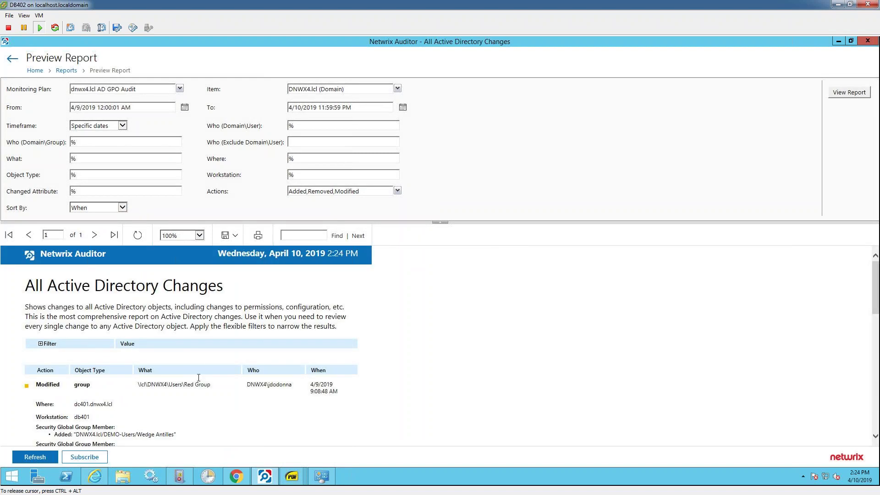
scroll(207, 353, down, 3)
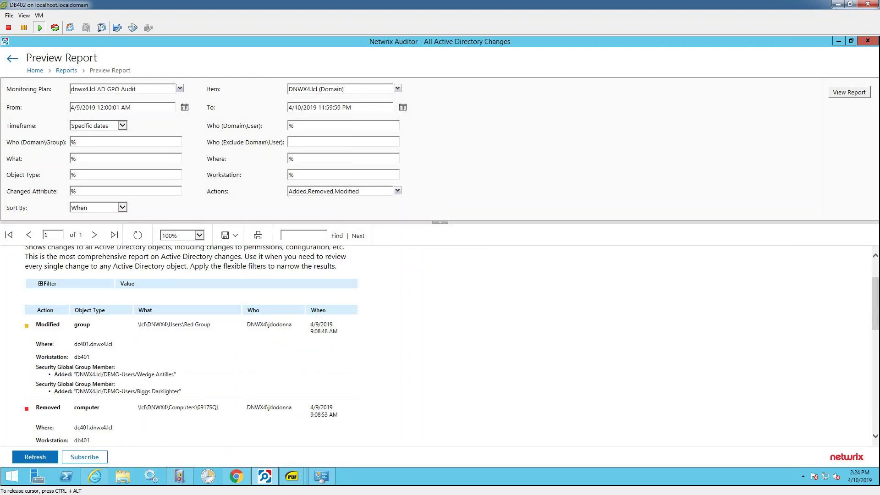
scroll(451, 345, down, 2)
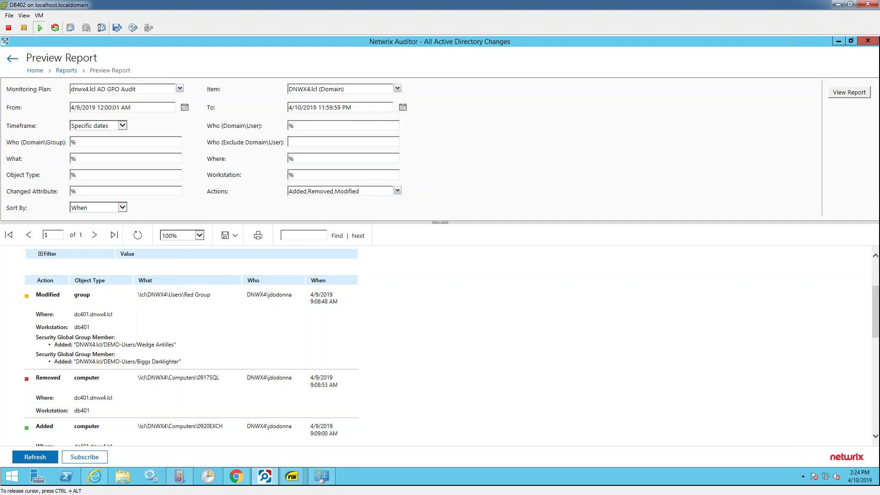
scroll(75, 340, down, 5)
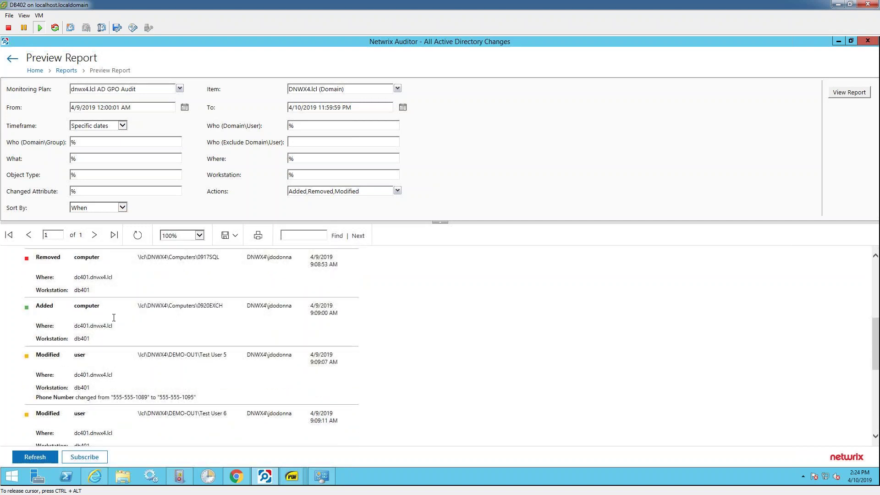
scroll(76, 340, up, 4)
scroll(42, 299, up, 1)
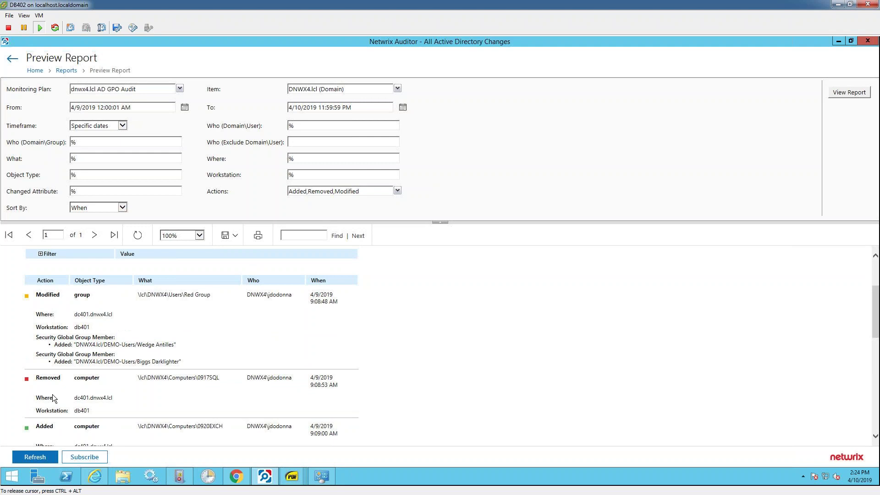
scroll(53, 398, down, 5)
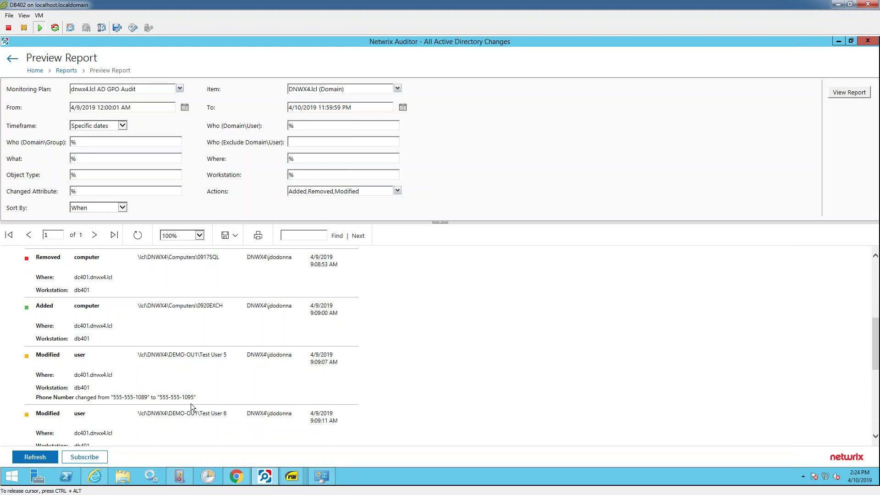
scroll(192, 407, up, 5)
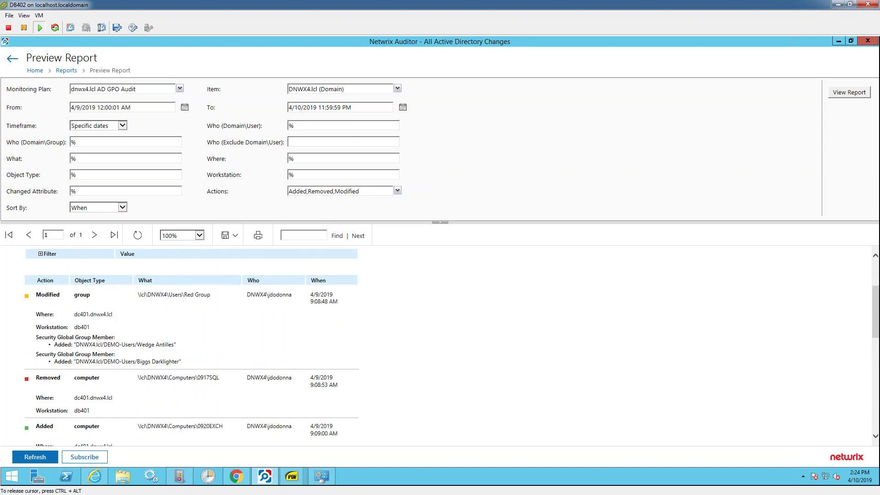
scroll(279, 335, up, 1)
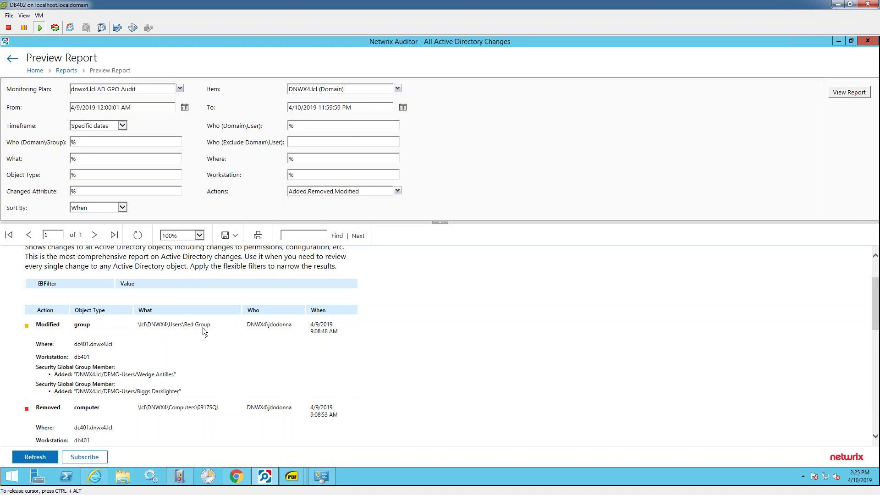
Check which export formats are available for the All Active Directory Changes report without exporting it.
click(236, 235)
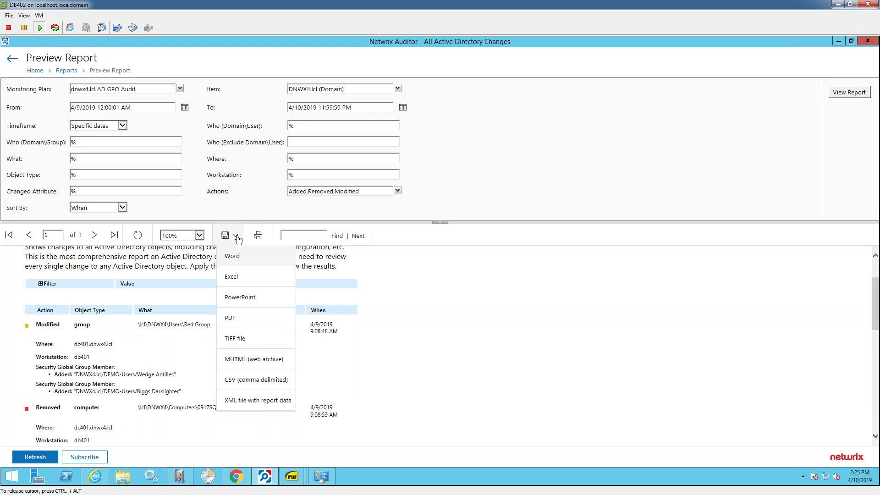
click(120, 208)
click(201, 208)
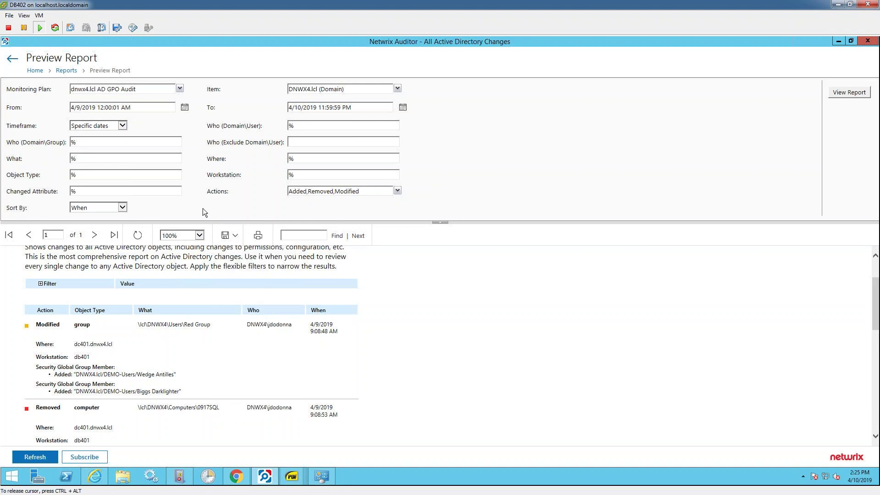
Filter the report's What field by %ou1%, view the DEMO-OU1 changes, and return to the report list.
click(99, 161)
text(ou1%)
click(849, 93)
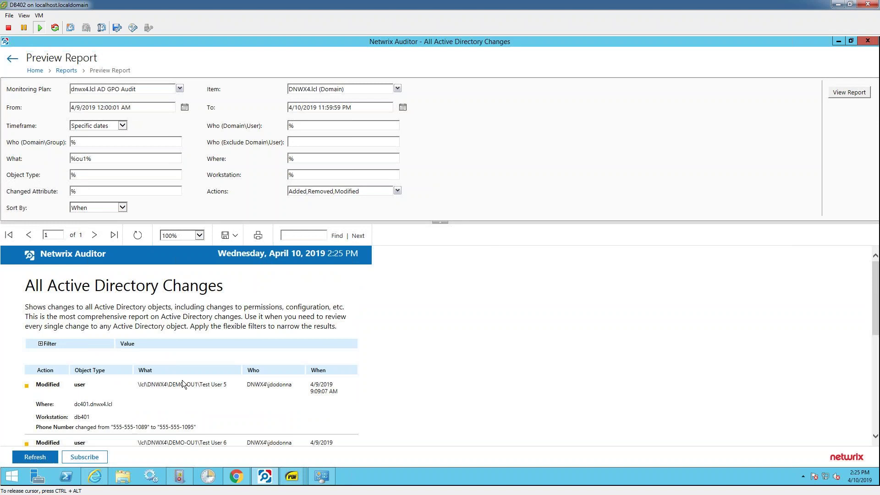
drag(169, 384, 197, 384)
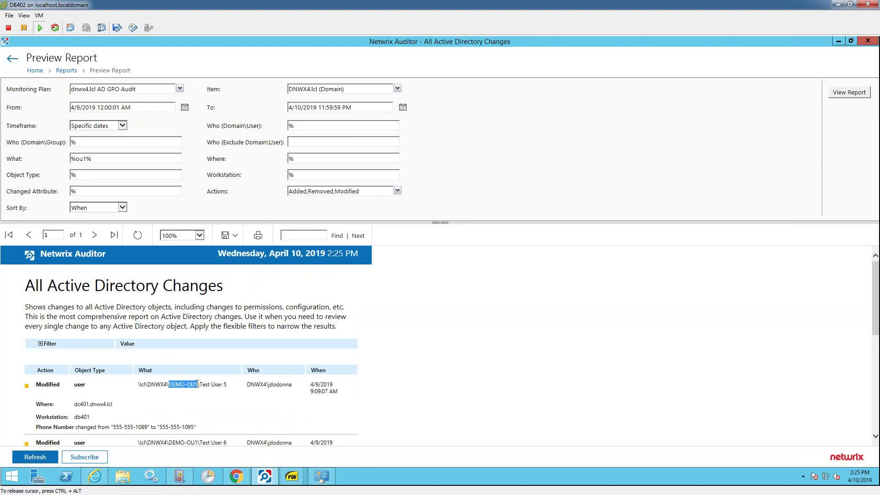
click(477, 378)
click(12, 59)
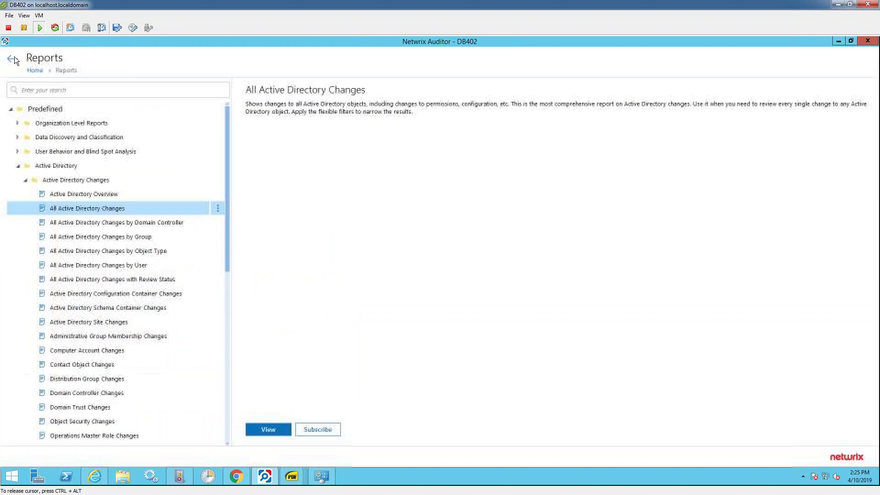
Start a subscription to the User Account Status Changes report and review its file formats, delivery schedule and filters.
drag(229, 249, 237, 347)
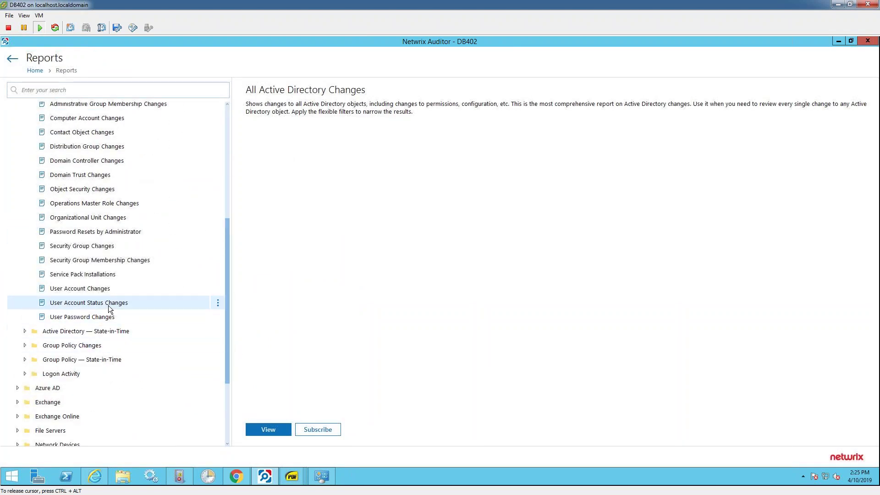
click(129, 302)
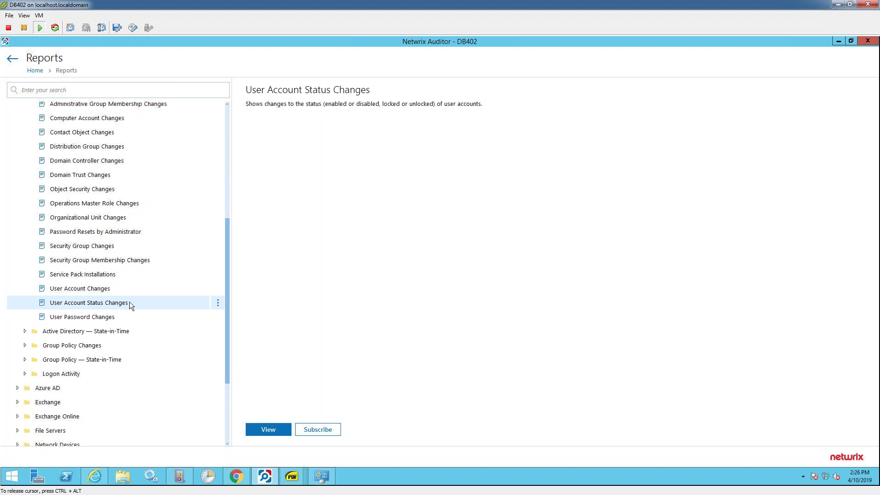
click(329, 431)
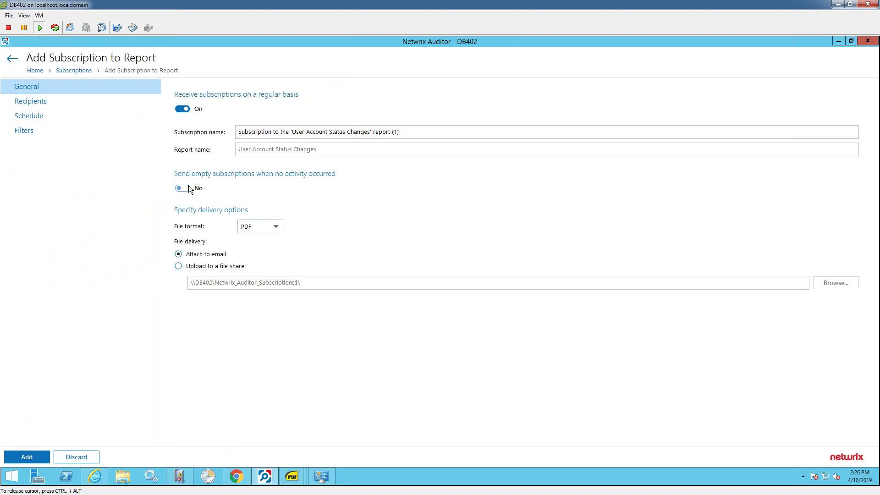
click(275, 227)
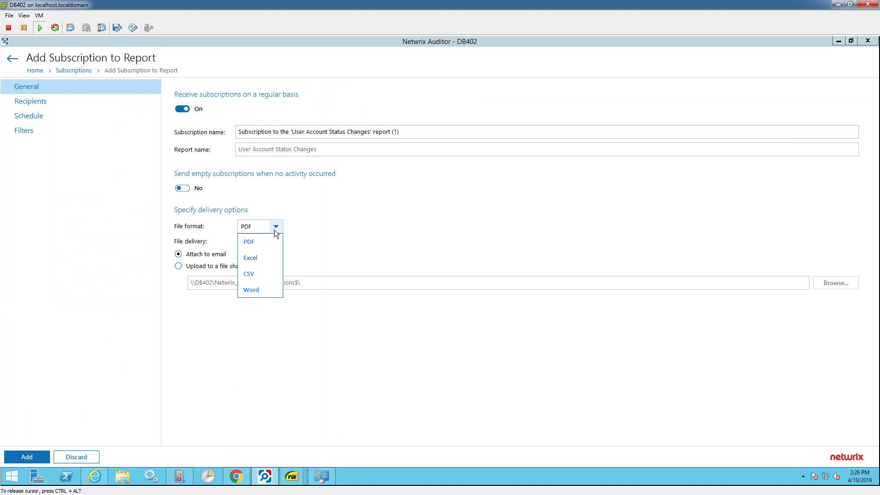
click(407, 225)
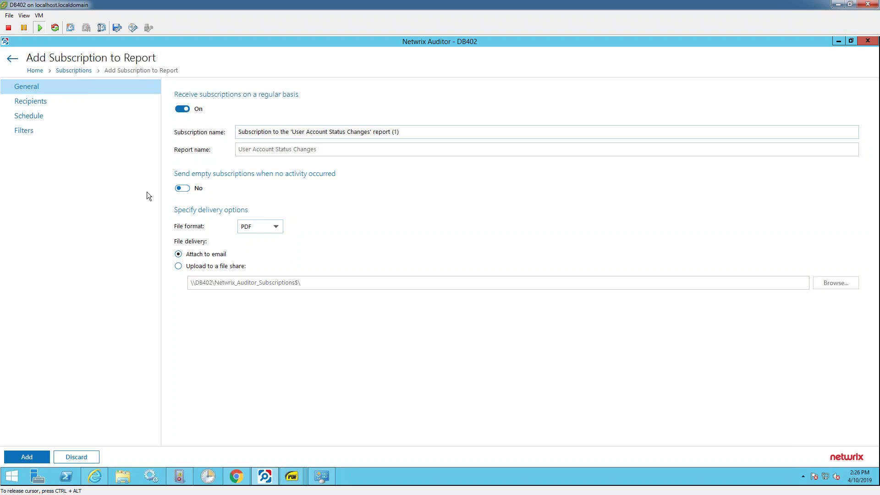
click(42, 120)
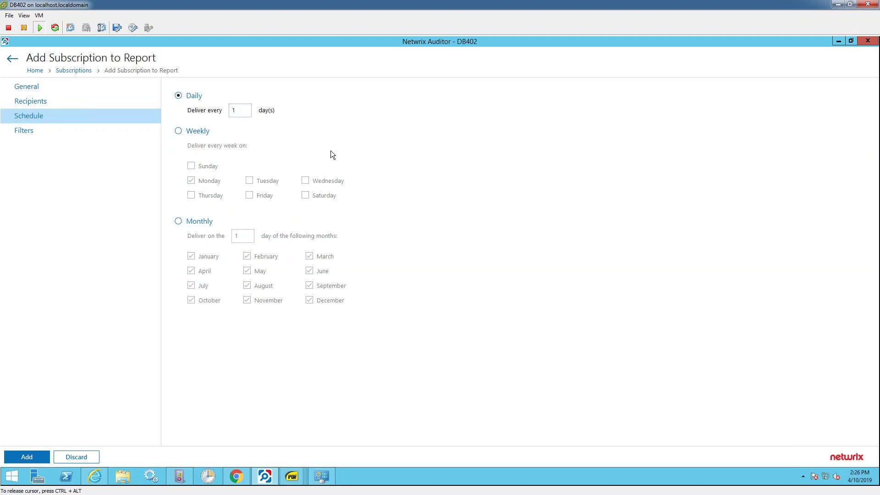
click(59, 129)
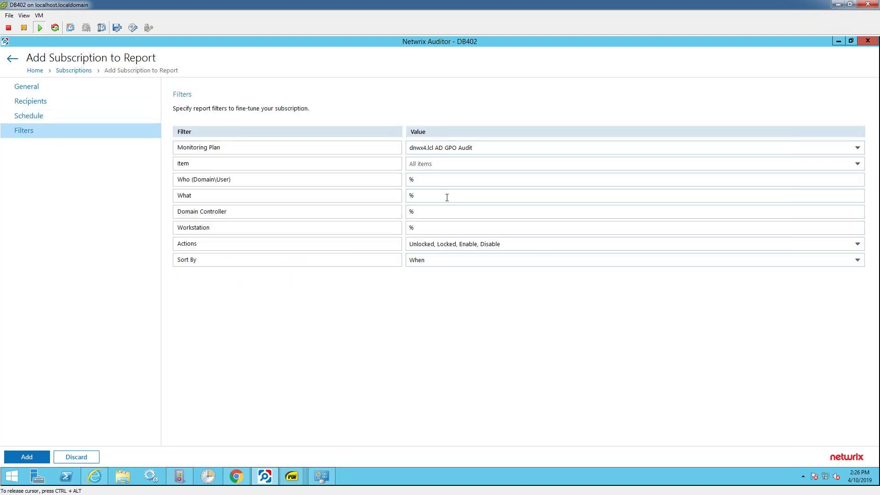
Restrict the draft subscription's Actions filter to Disable only and discard the subscription without adding it.
click(496, 248)
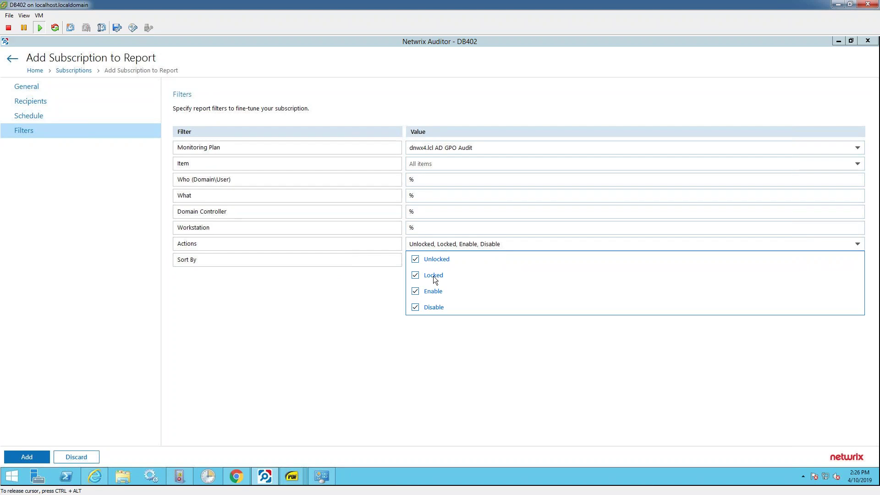
click(416, 291)
click(416, 275)
click(415, 259)
click(356, 319)
click(433, 198)
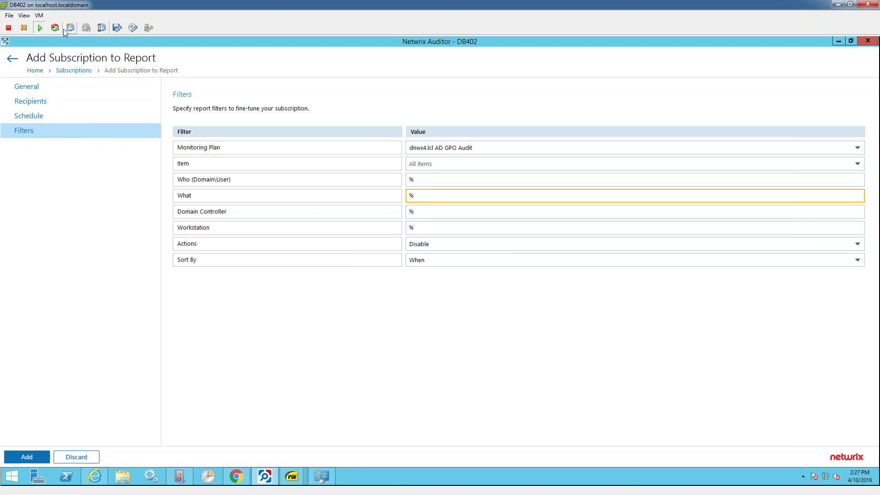
click(13, 58)
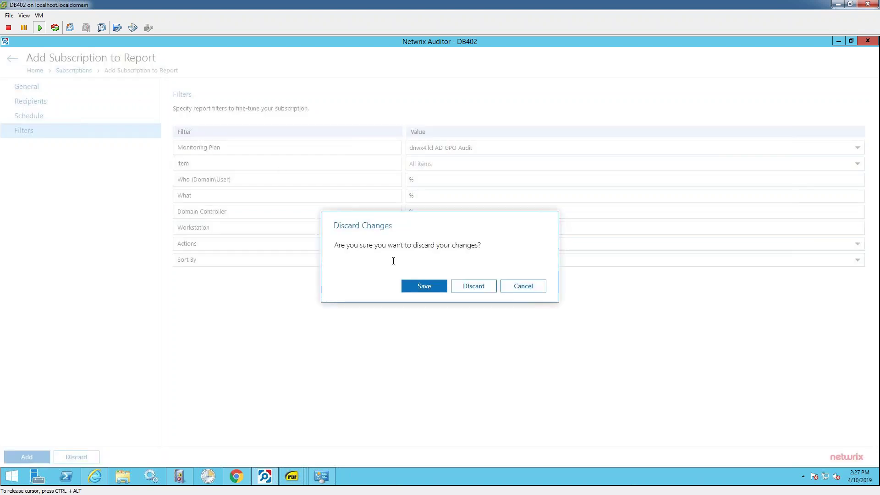
click(485, 287)
Preview the All Active Directory Changes report.
drag(229, 325, 230, 221)
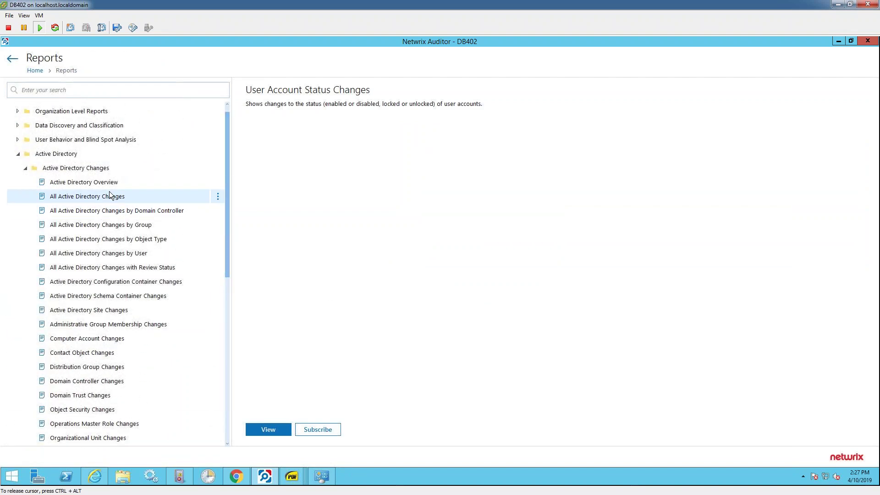
click(111, 196)
click(276, 433)
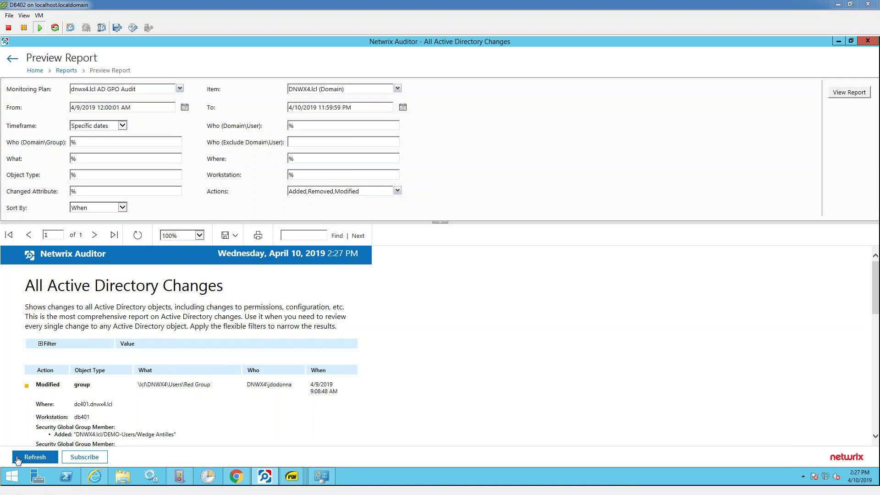
Switch to Netwrix Auditor Inactive User Tracker and open the dnwx4.lcl monitoring plan for editing.
click(14, 485)
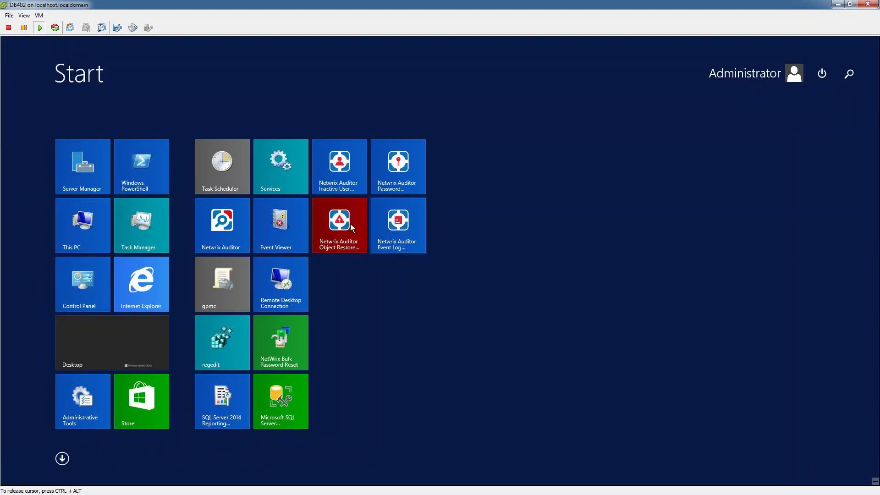
click(349, 180)
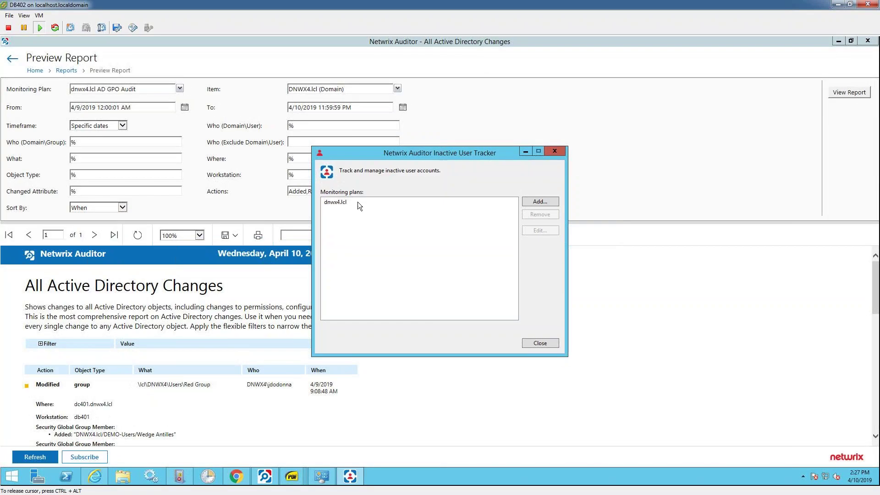
click(358, 202)
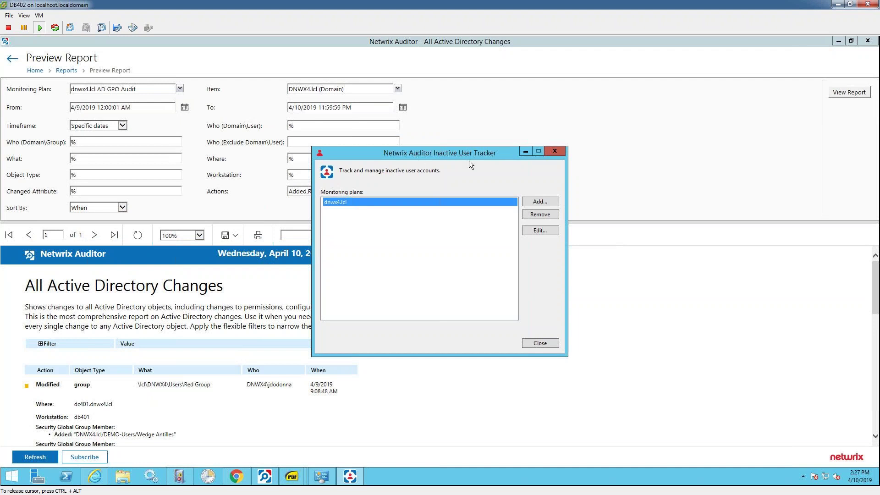
click(538, 231)
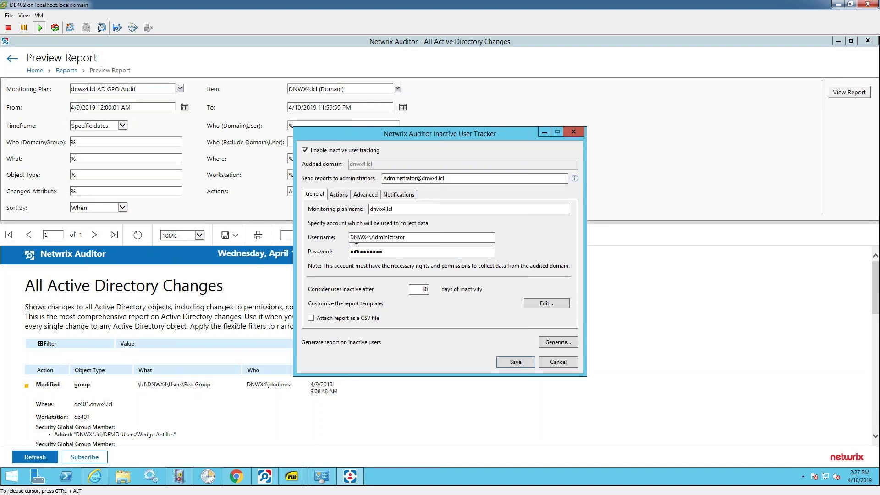
Review the plan's inactivity actions and general settings, and close Inactive User Tracker without saving.
click(339, 193)
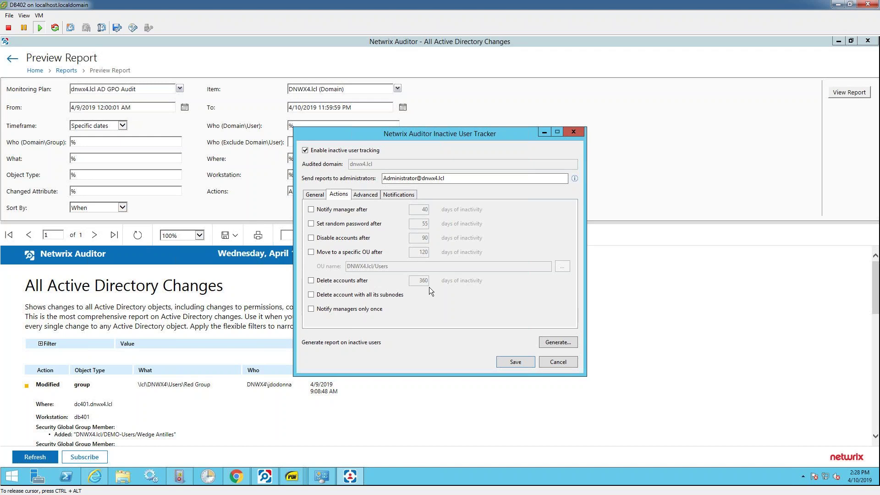
click(313, 194)
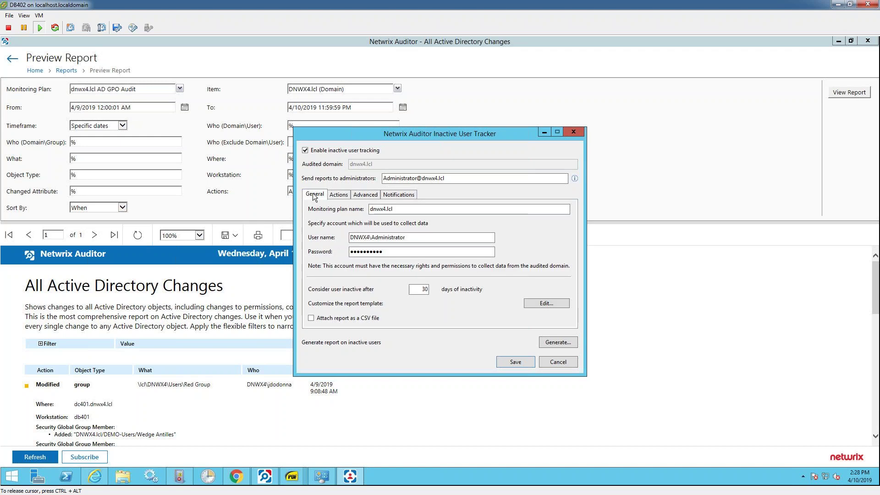
click(339, 196)
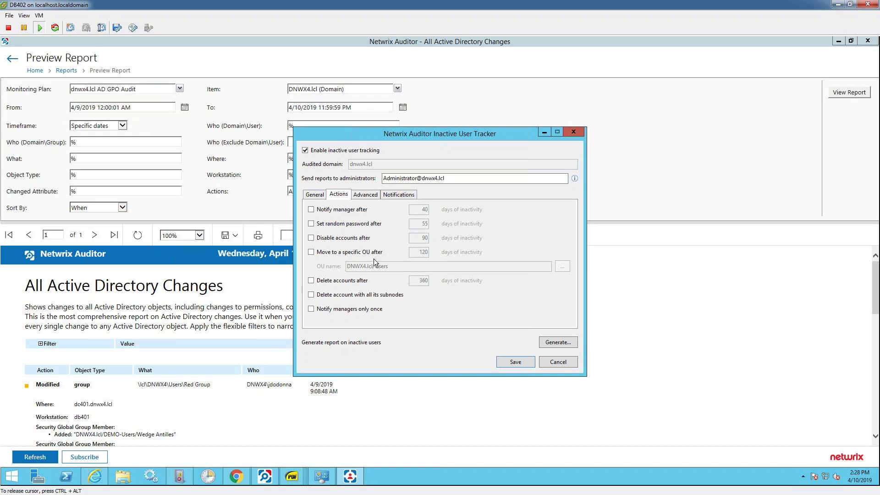
click(315, 195)
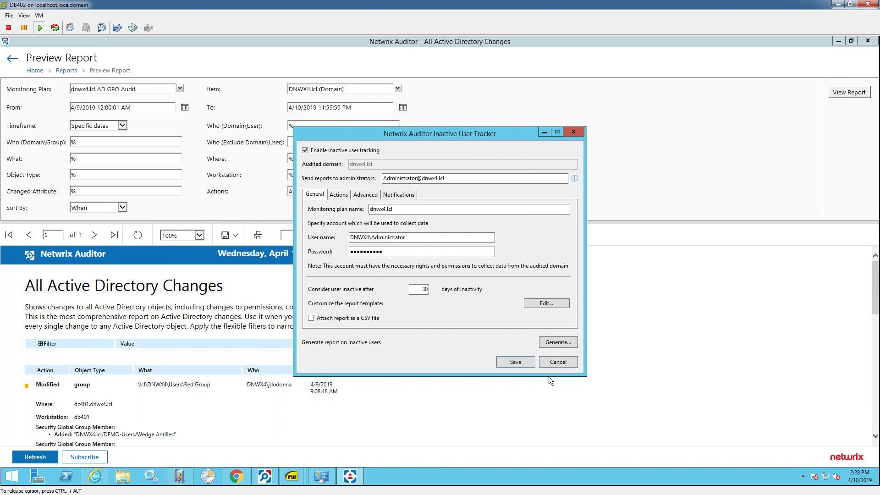
click(556, 363)
click(476, 290)
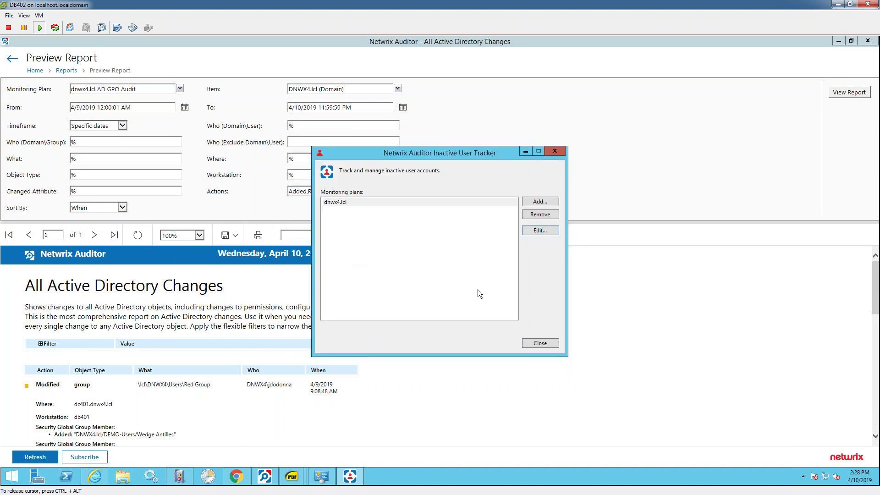
click(552, 344)
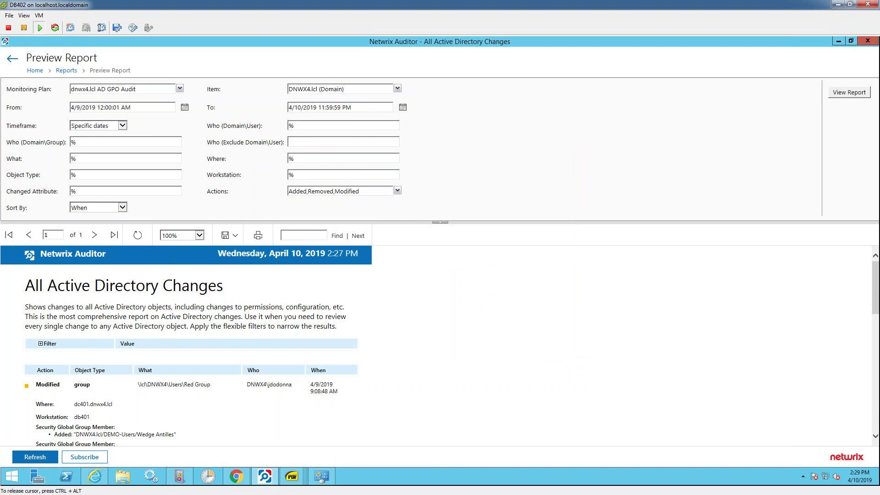
Return to the report list, collapse the Active Directory reports and look through the predefined Azure AD reports.
click(12, 59)
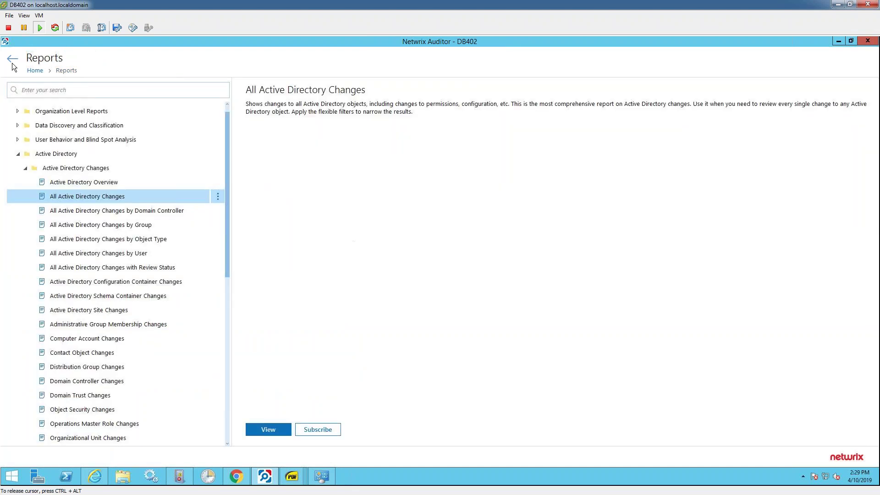
click(24, 167)
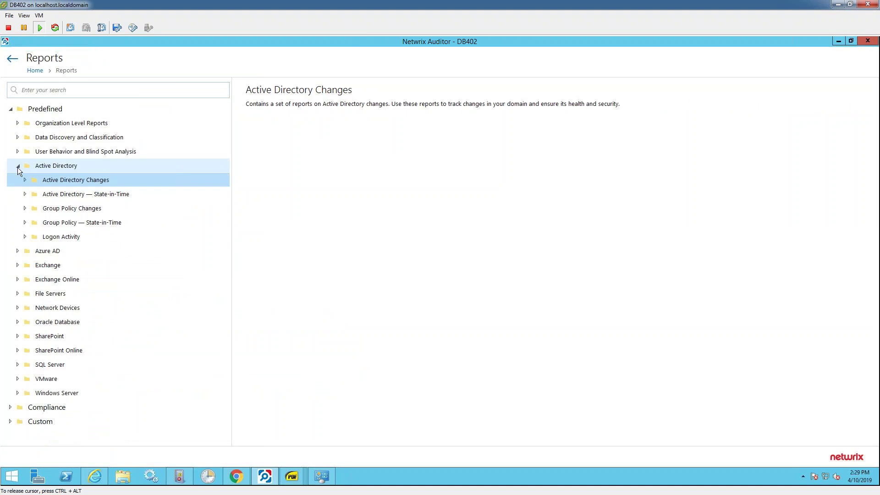
click(18, 167)
click(20, 178)
click(16, 180)
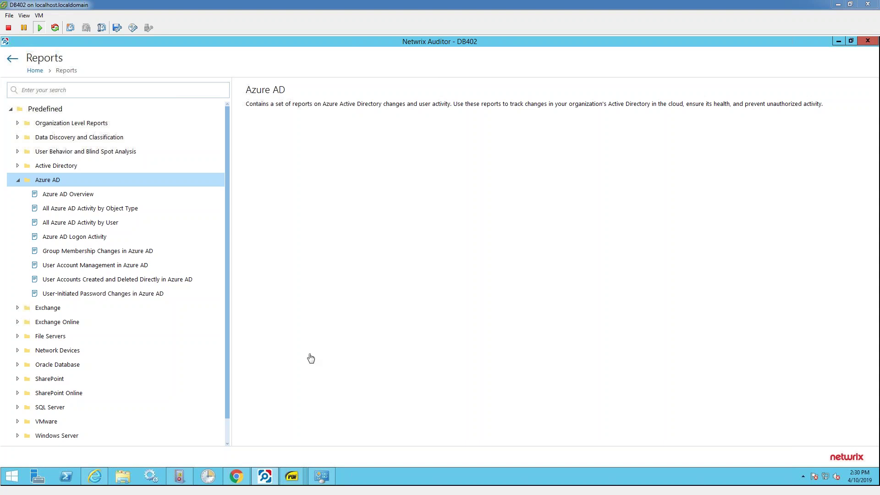
click(344, 354)
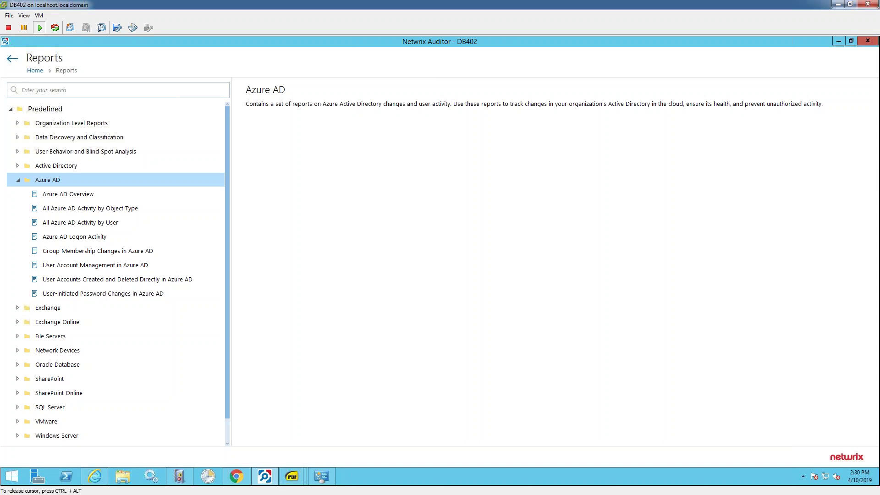
click(17, 180)
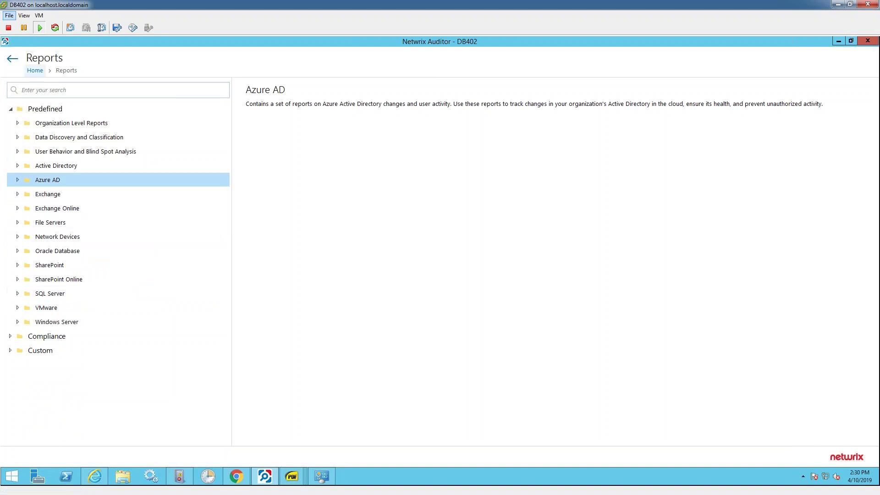
Open the Report Manager site from Netwrix Auditor's Audit Database settings.
click(12, 59)
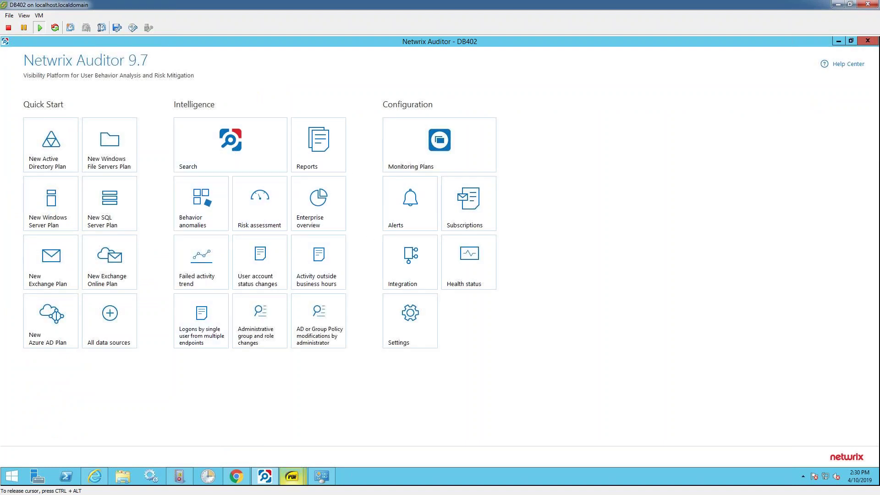
click(412, 323)
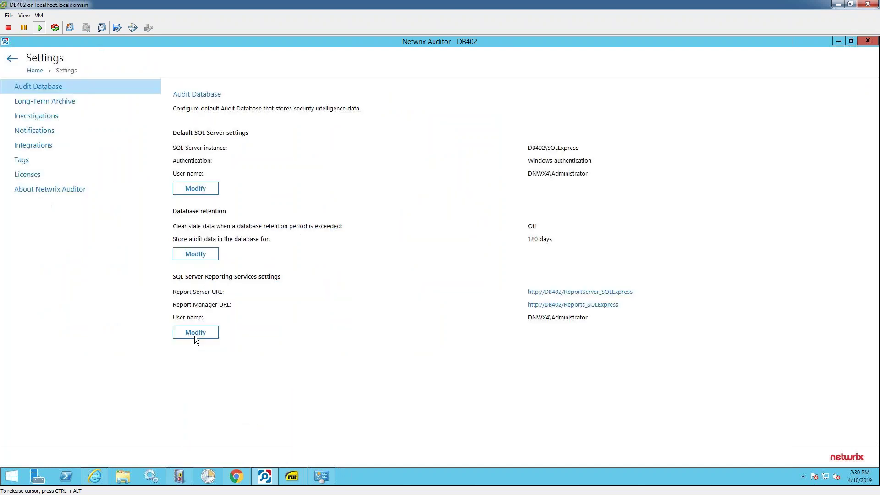
click(581, 306)
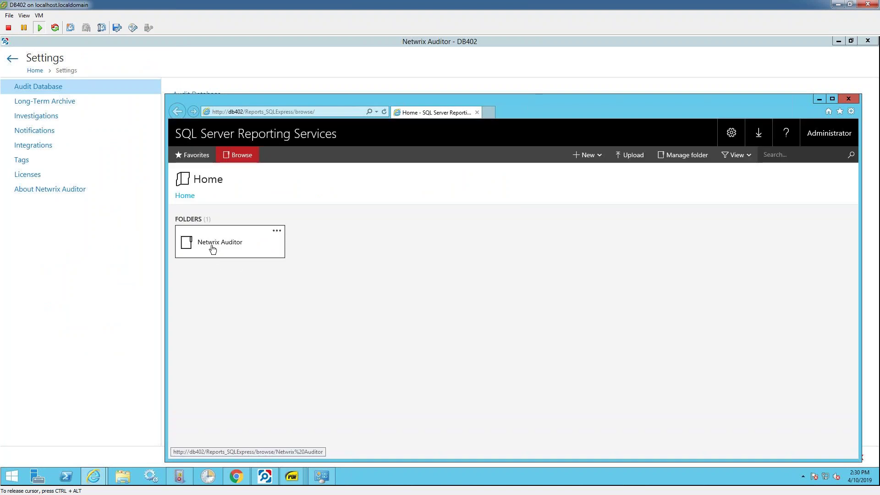
Open All Active Directory Changes from the Netwrix Auditor for Active Directory change reports in SQL Server Reporting Services and examine its entries.
click(212, 249)
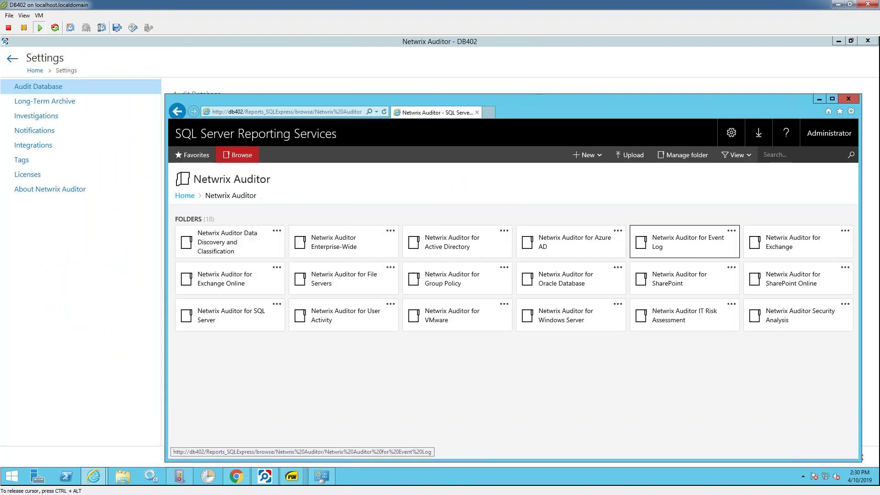
click(443, 242)
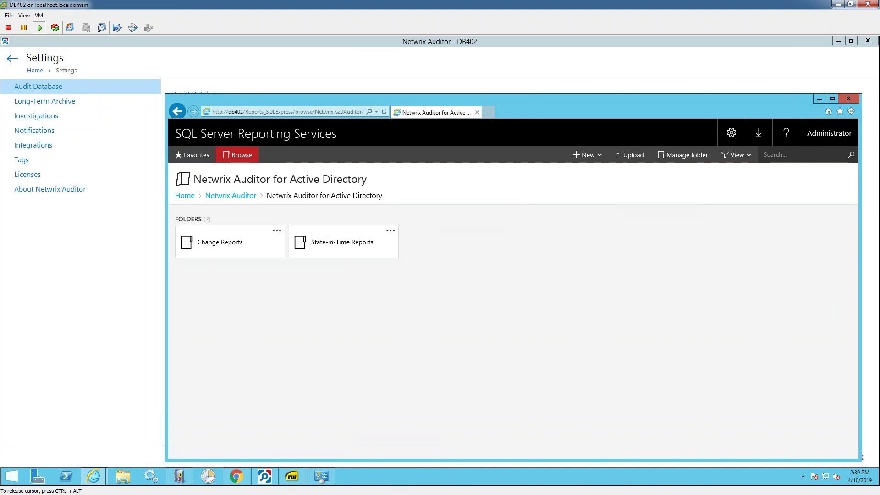
click(232, 246)
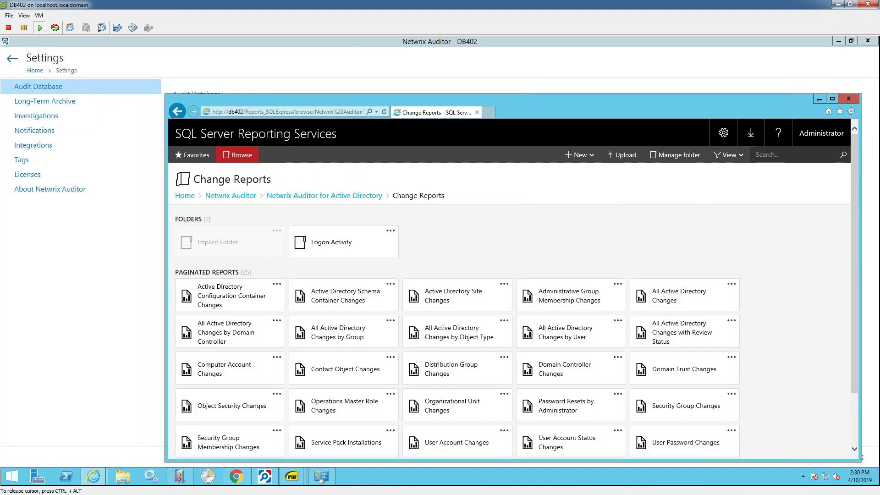
click(665, 297)
click(832, 99)
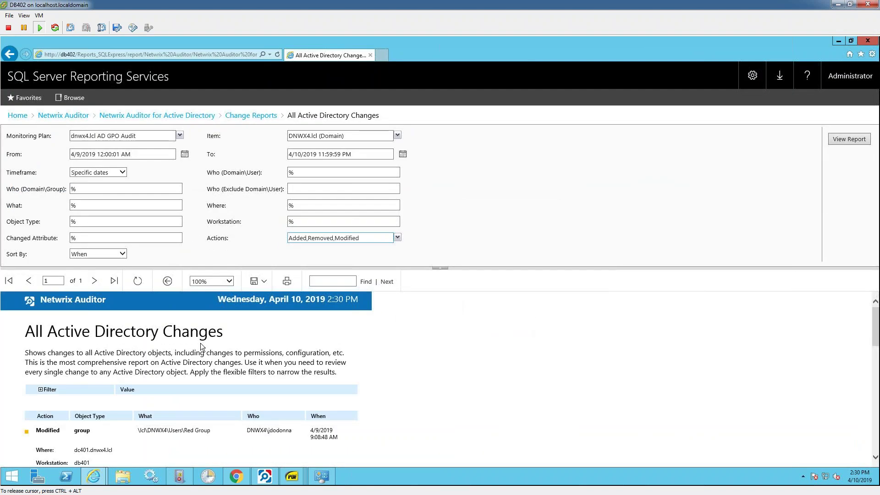
scroll(200, 346, down, 10)
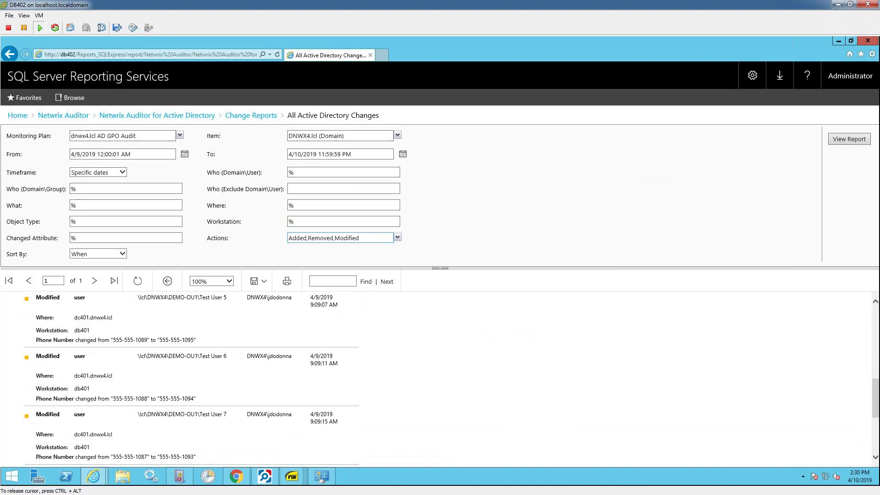
Examine the remaining All Active Directory Changes entries, close the browser and return to the Netwrix Auditor home page.
scroll(192, 376, down, 2)
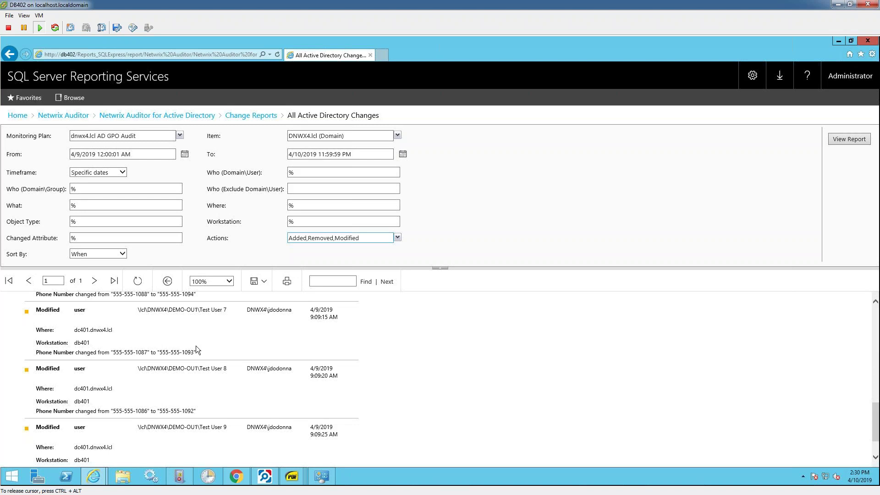
scroll(195, 345, up, 15)
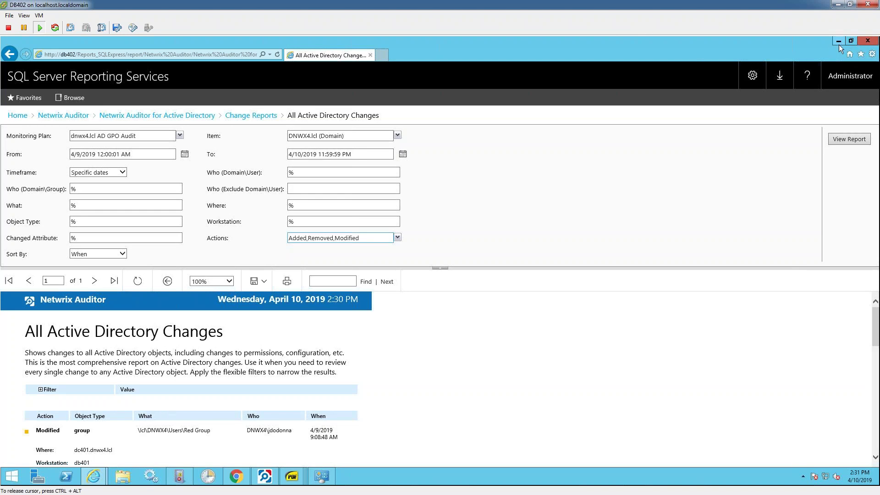
click(869, 42)
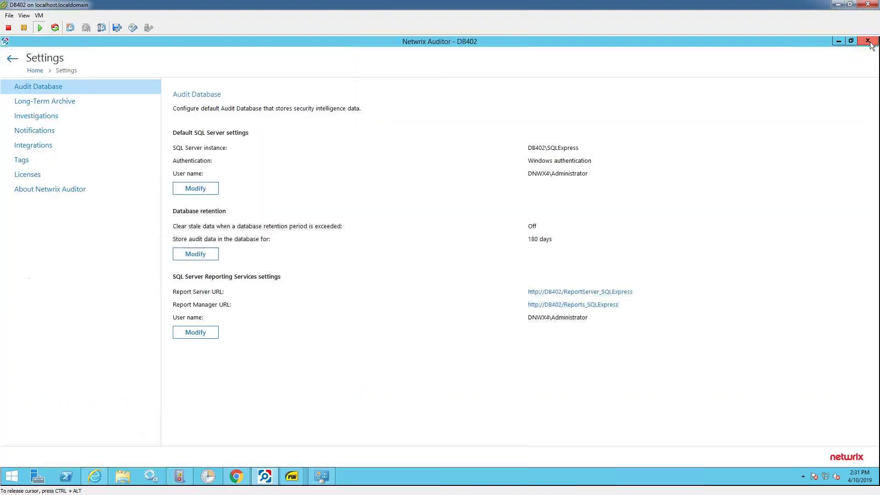
click(12, 58)
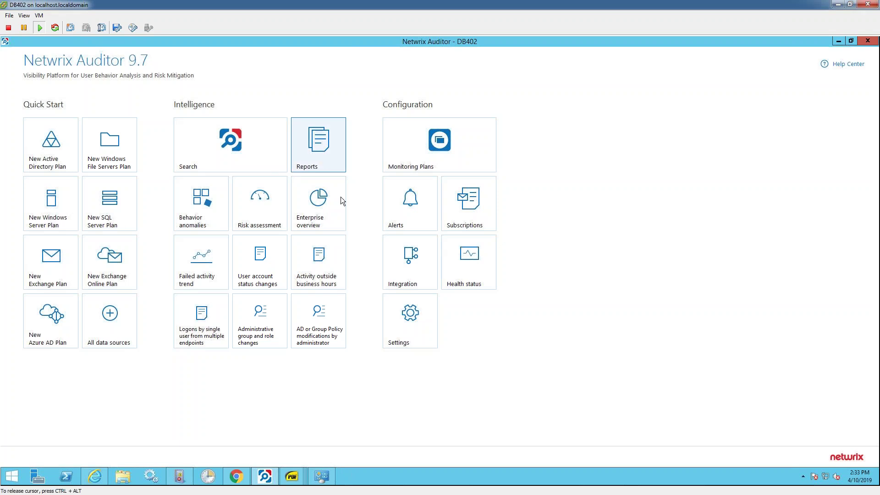
Open the Group Members report from the predefined Active Directory state-in-time reports.
click(321, 155)
click(53, 166)
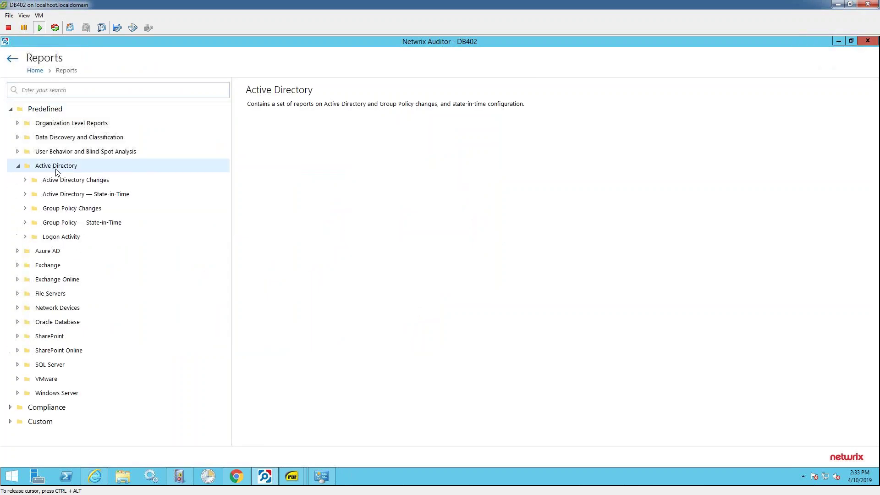
click(87, 194)
click(100, 283)
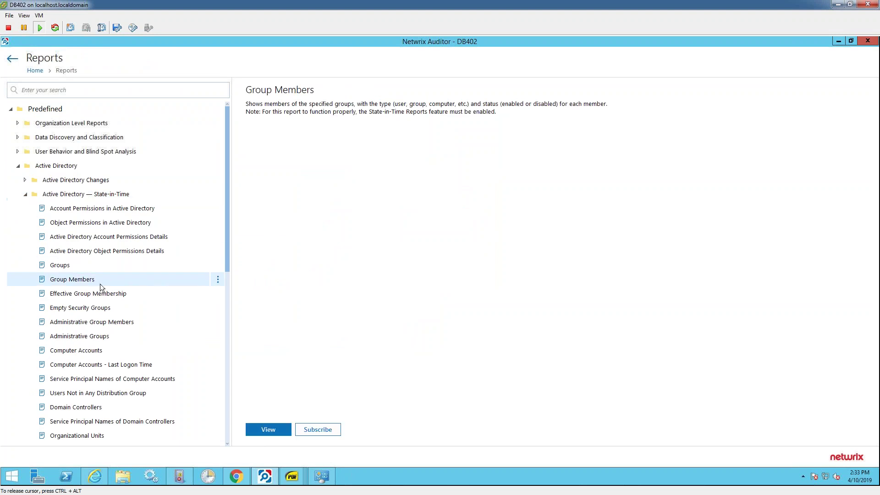
click(260, 426)
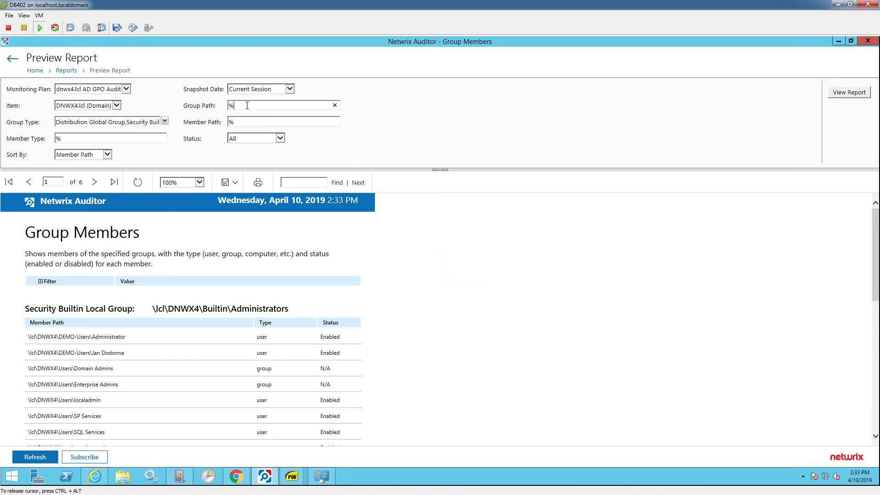
Filter the Group Members report by the group path %accounting% and regenerate it.
text(ed%)
drag(251, 106, 235, 106)
text(accounting%)
click(848, 92)
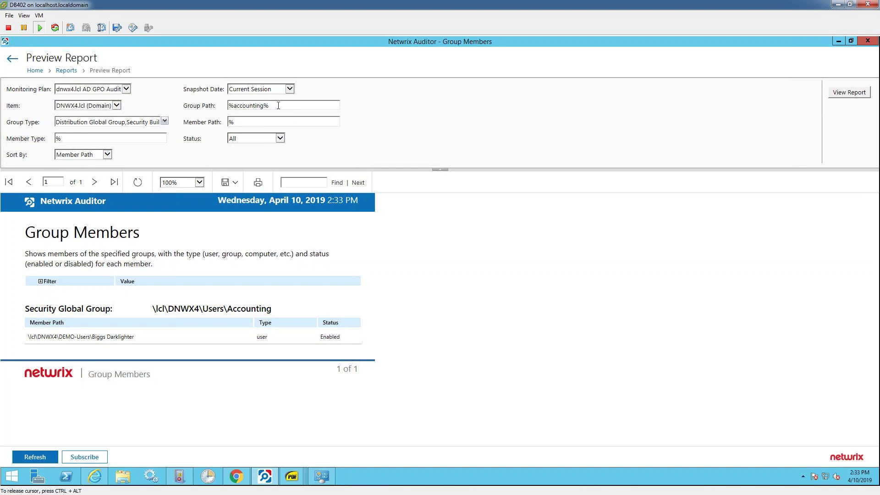
Start a monthly subscription to the Group Members report for January and July only, review its filters, and discard it.
click(93, 457)
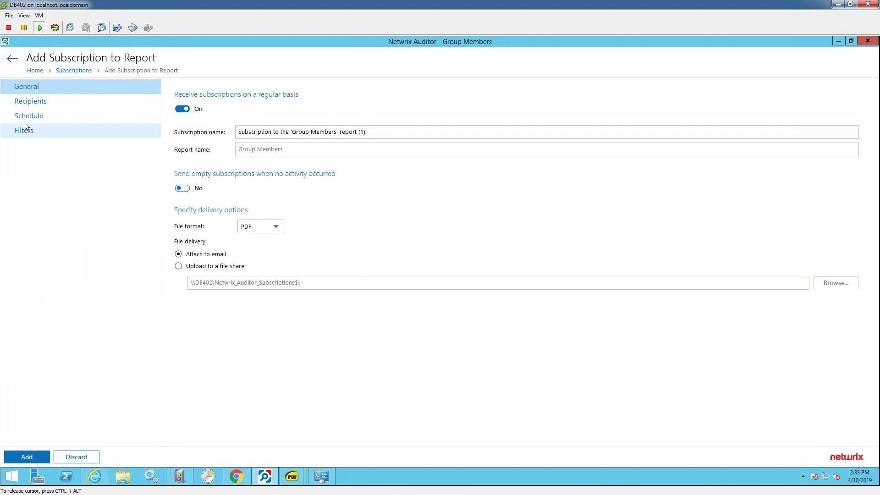
click(37, 129)
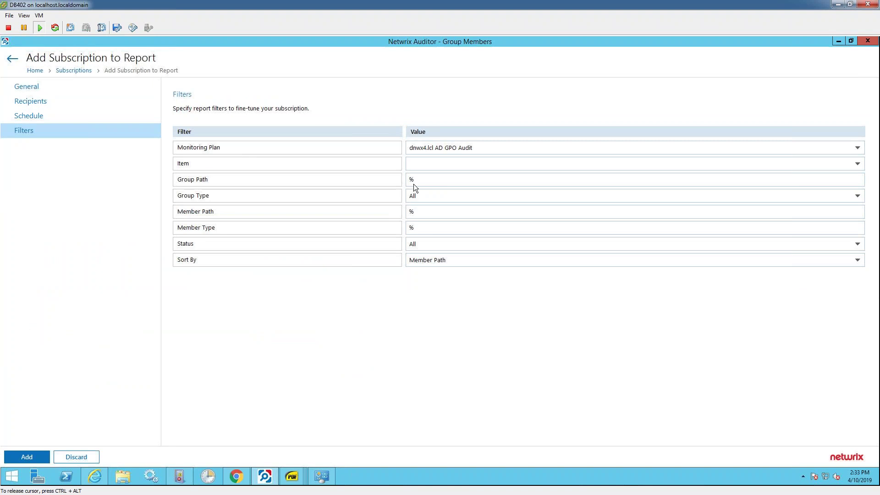
click(41, 115)
click(188, 224)
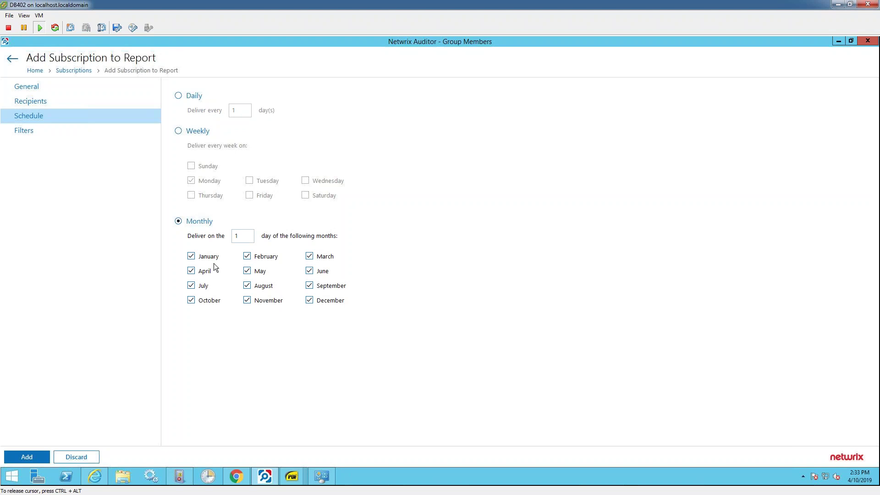
click(189, 271)
click(191, 285)
click(191, 299)
click(13, 61)
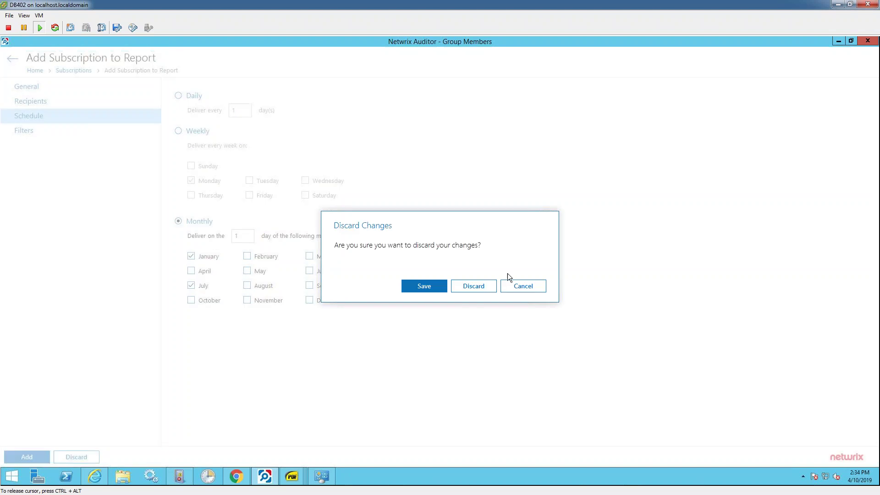
click(474, 286)
Return to the report list and open the Folder Permissions report from the File Servers state-in-time reports.
click(12, 60)
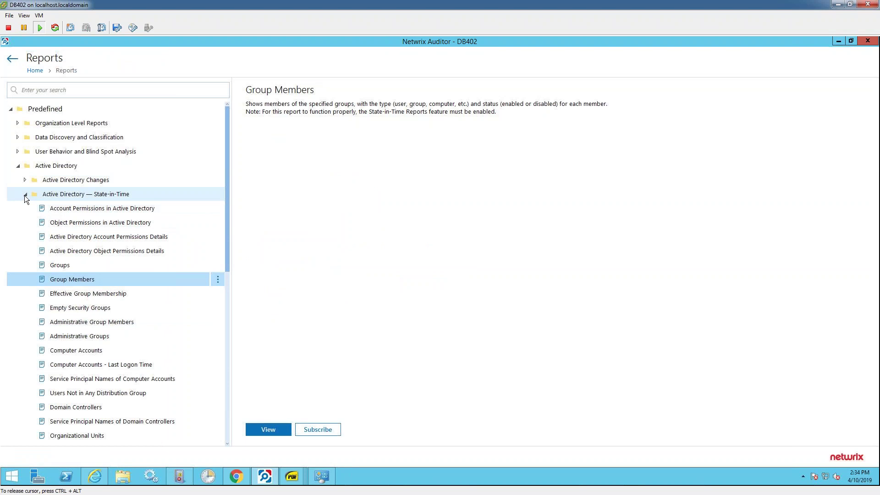
click(26, 194)
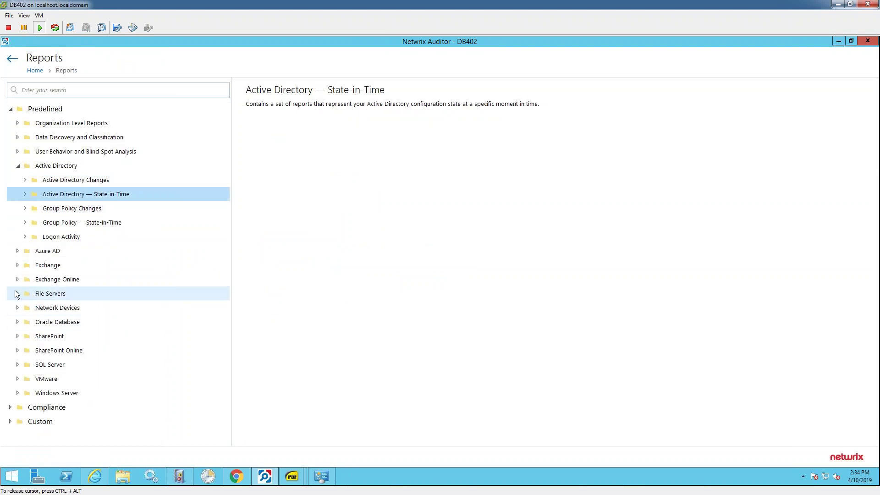
click(16, 293)
click(26, 321)
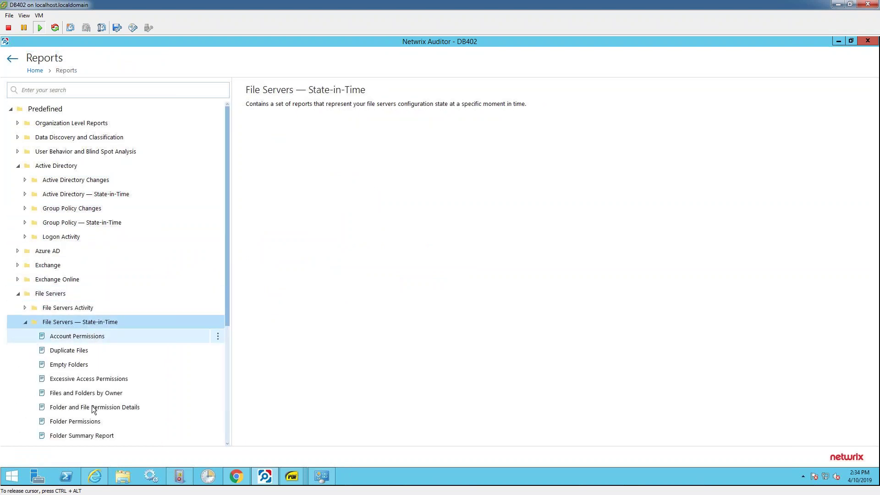
click(100, 422)
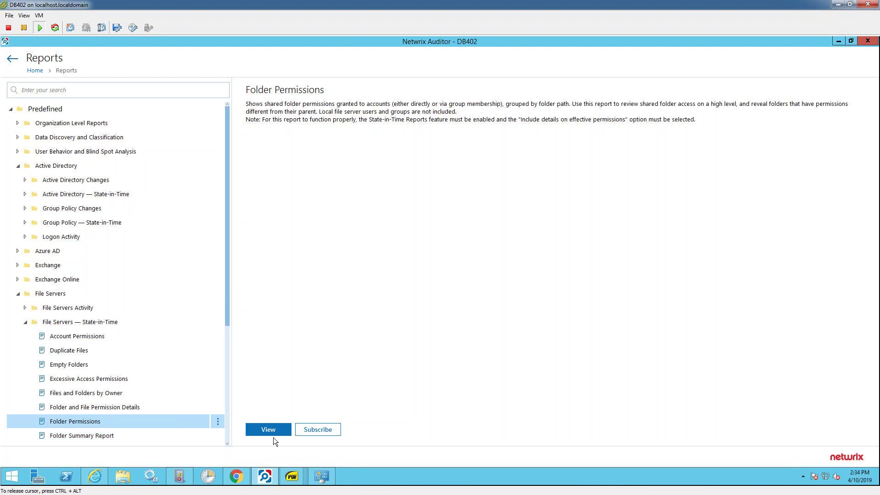
click(270, 431)
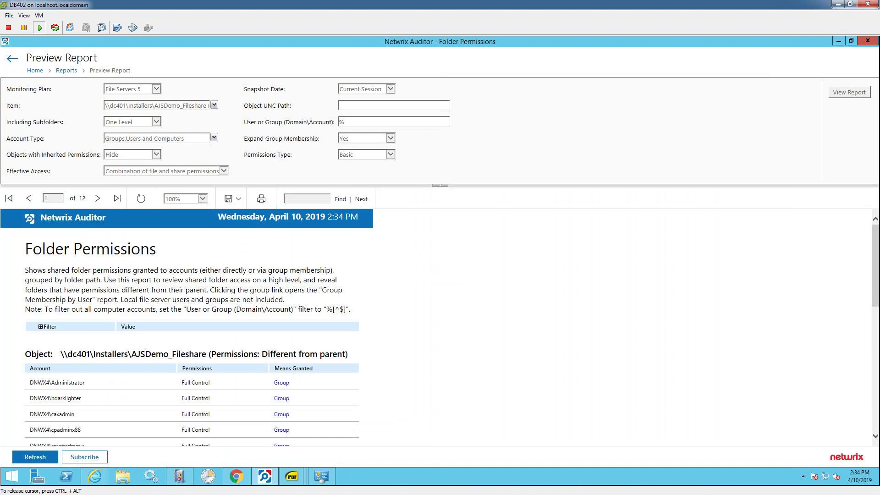
Examine the permissions listed for the Accounting folder of AJSDemo_Fileshare and return to the Netwrix Auditor home page.
scroll(135, 277, down, 15)
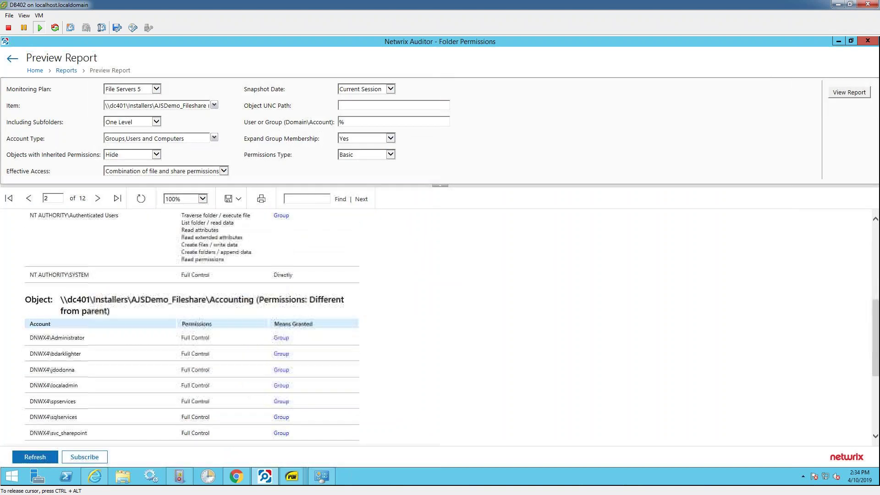
scroll(192, 327, down, 2)
scroll(193, 327, up, 2)
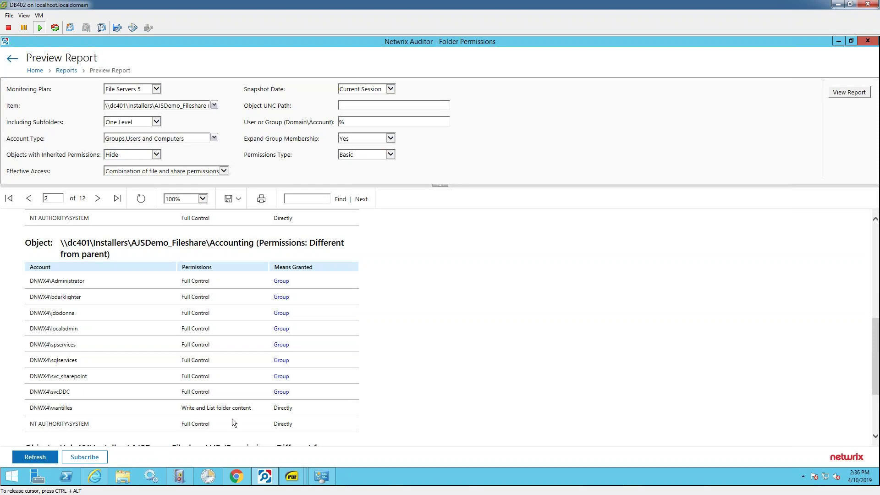
click(12, 62)
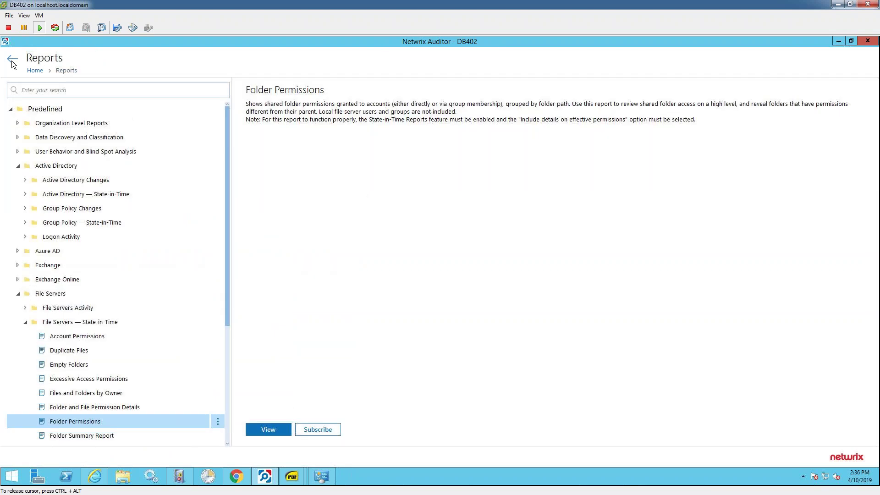
click(13, 62)
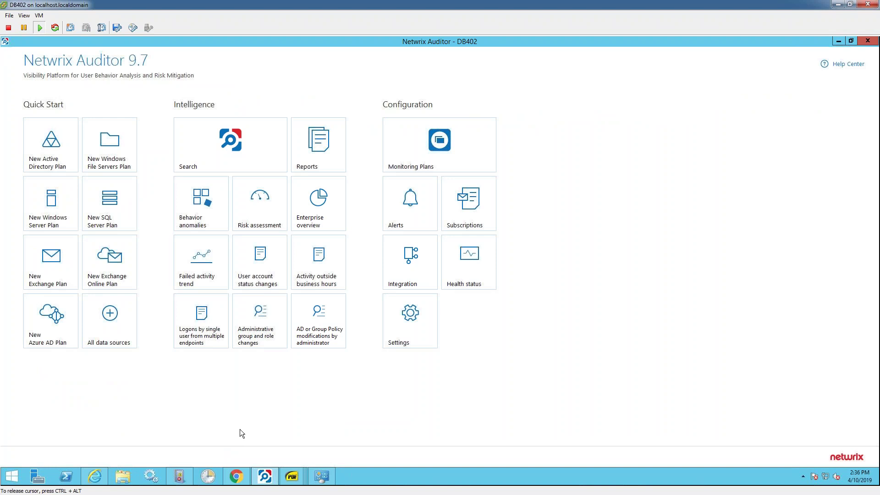
Switch to Netwrix Auditor Data Discovery and Classification in Chrome and review its sources and the available source types without adding one.
click(236, 476)
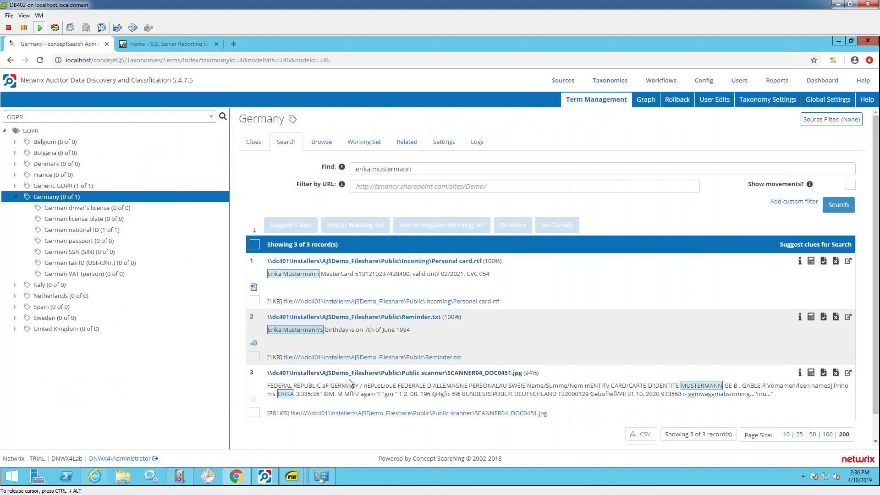
click(562, 80)
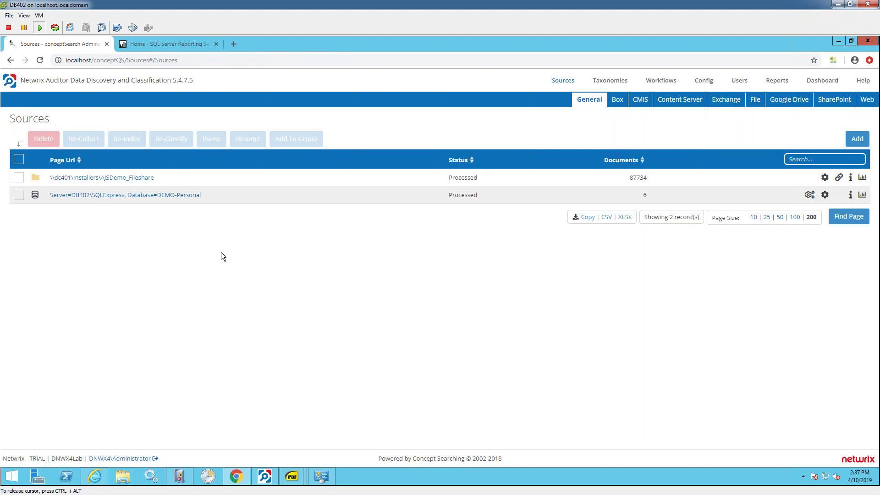
click(856, 138)
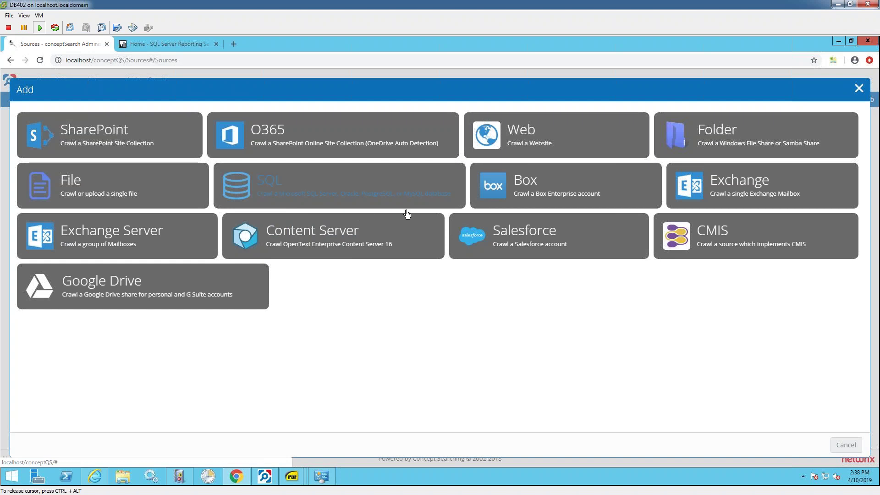
click(859, 88)
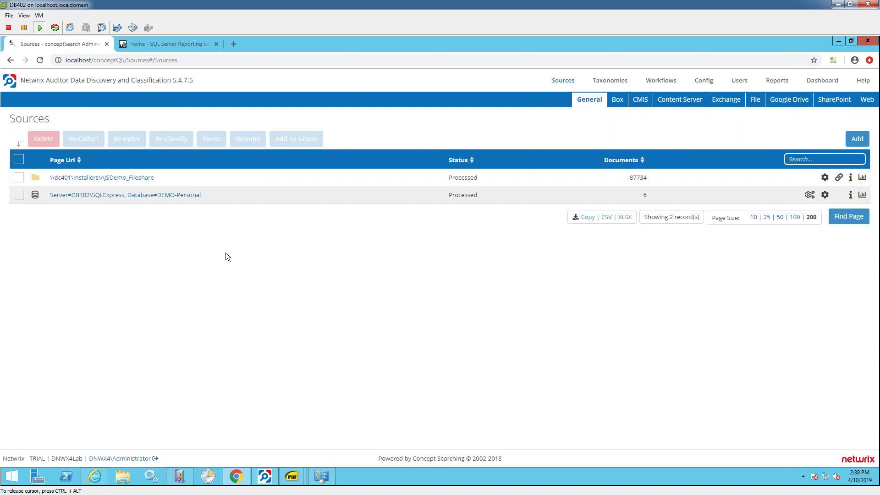
Look through the predefined taxonomies and open the GLBA taxonomy.
click(611, 81)
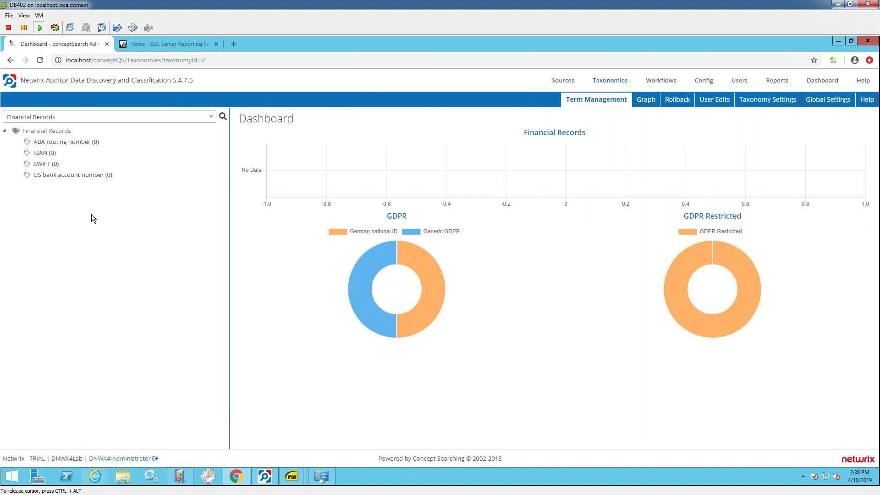
click(211, 117)
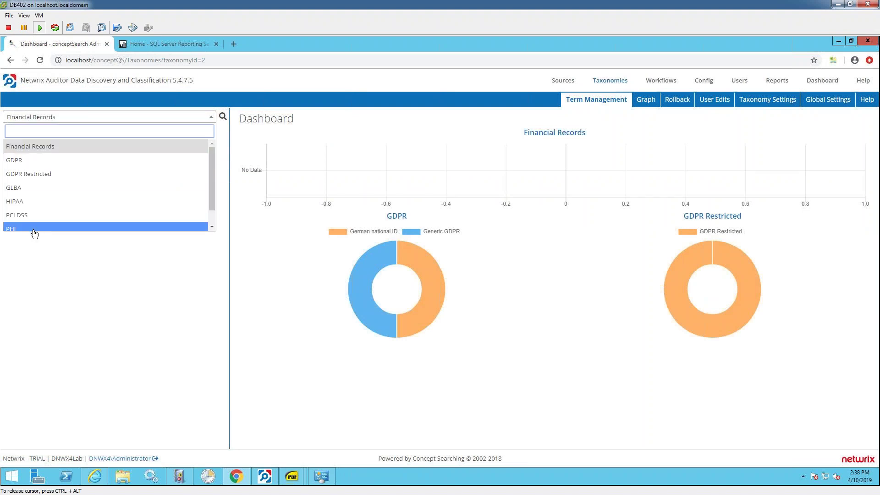
drag(214, 175, 212, 202)
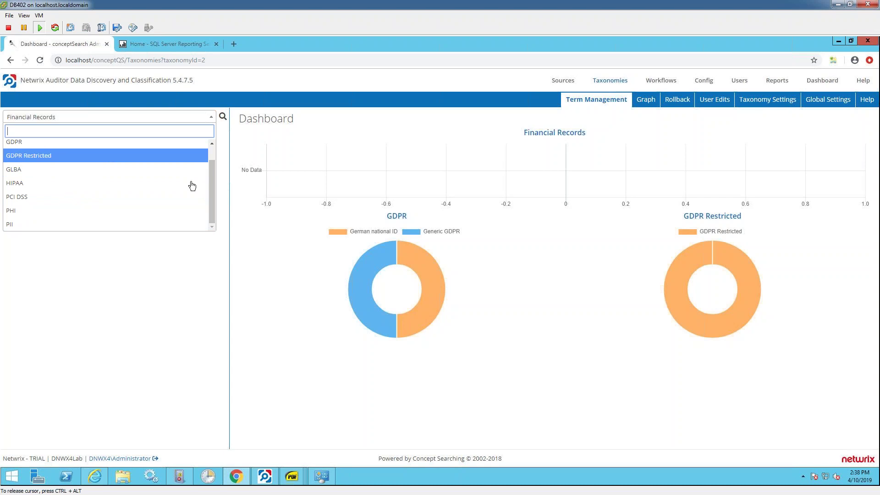
drag(210, 183, 210, 168)
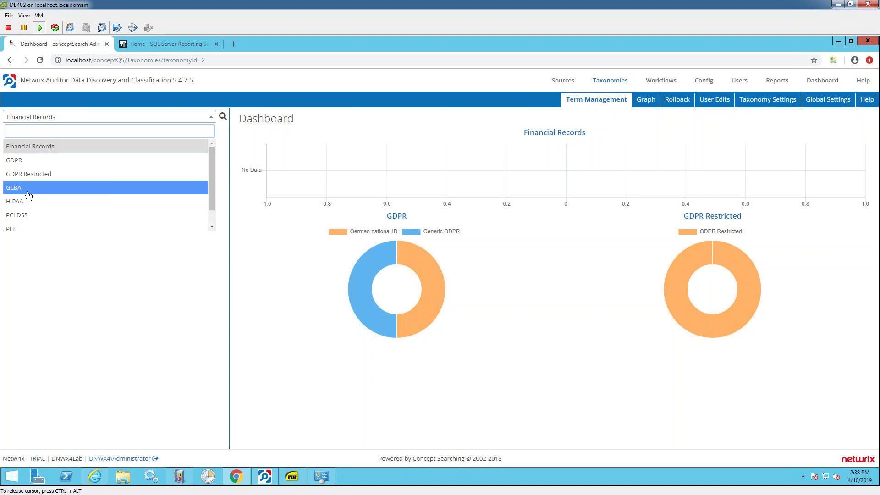
click(51, 189)
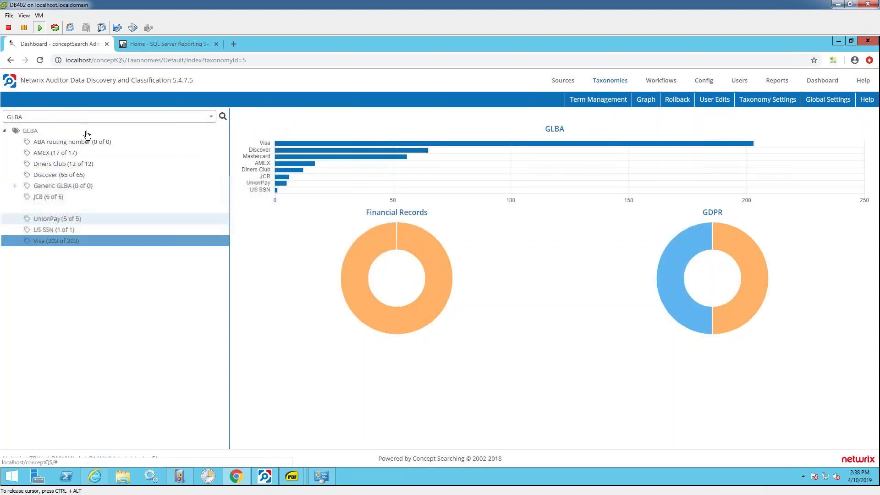
Open the clues of the Mastercard term in the GLBA taxonomy and review the exclusions of its RegEx clue.
click(69, 239)
click(72, 231)
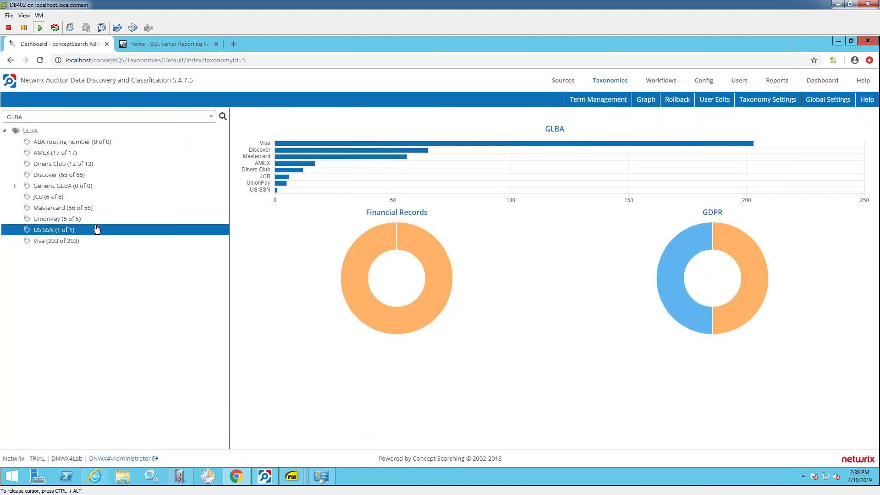
click(111, 209)
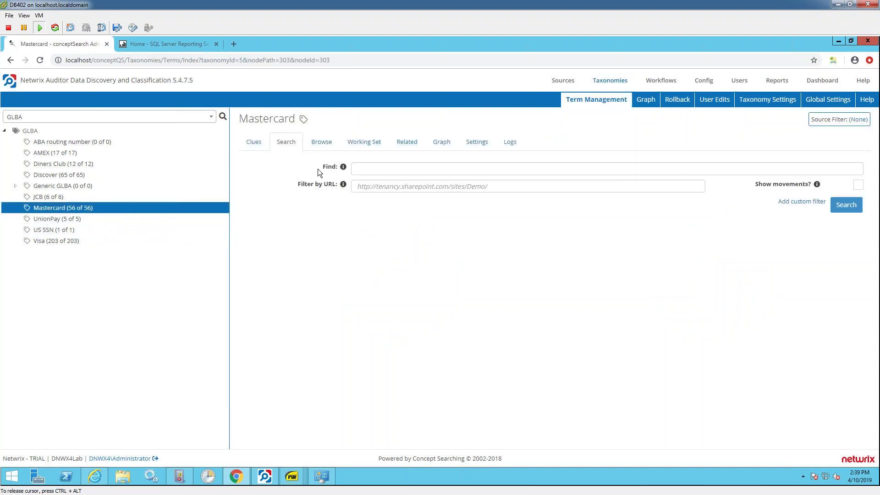
click(255, 142)
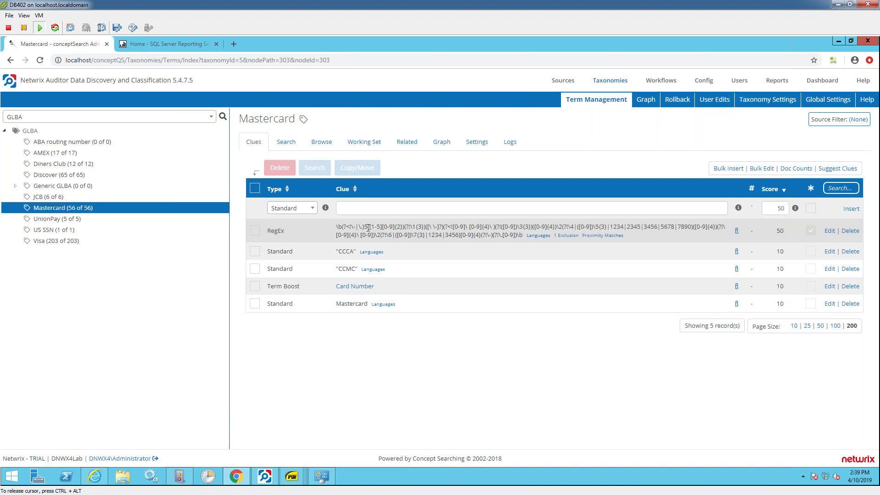
click(567, 235)
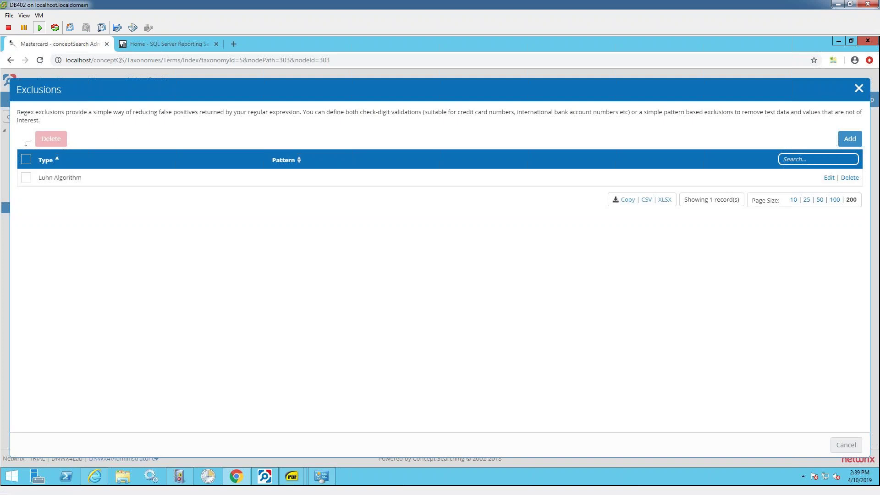
click(858, 88)
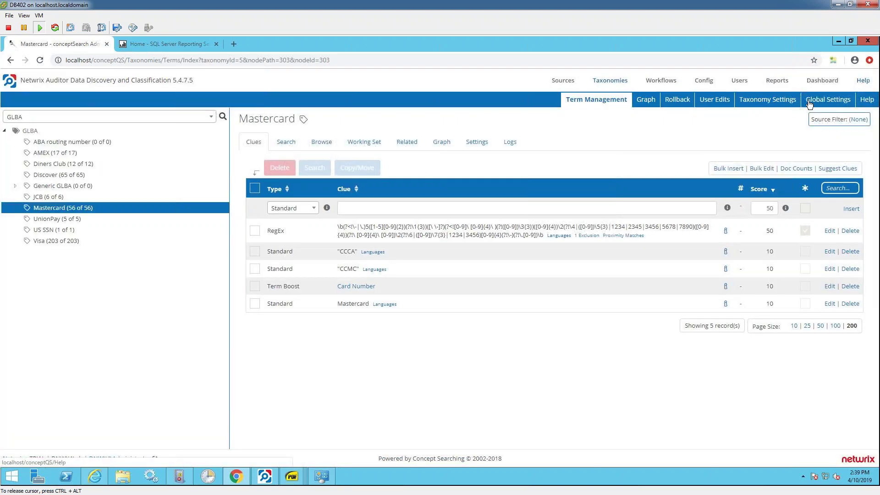
Review the clues of the US SSN term, the exclusions of its RegEx clue, and the available clue types without changing any.
click(63, 231)
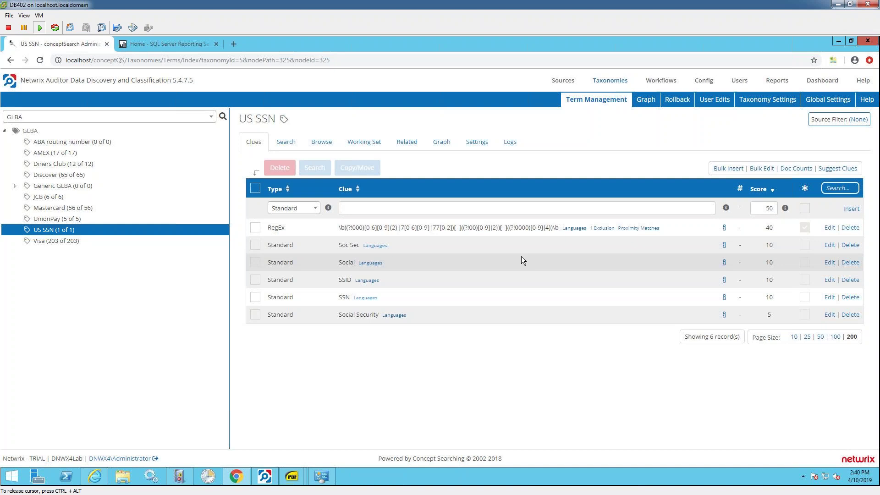
click(604, 229)
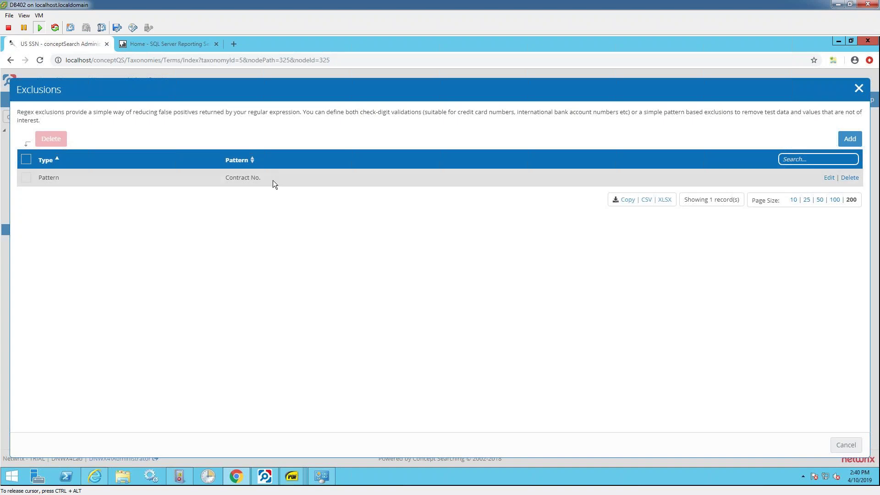
click(859, 88)
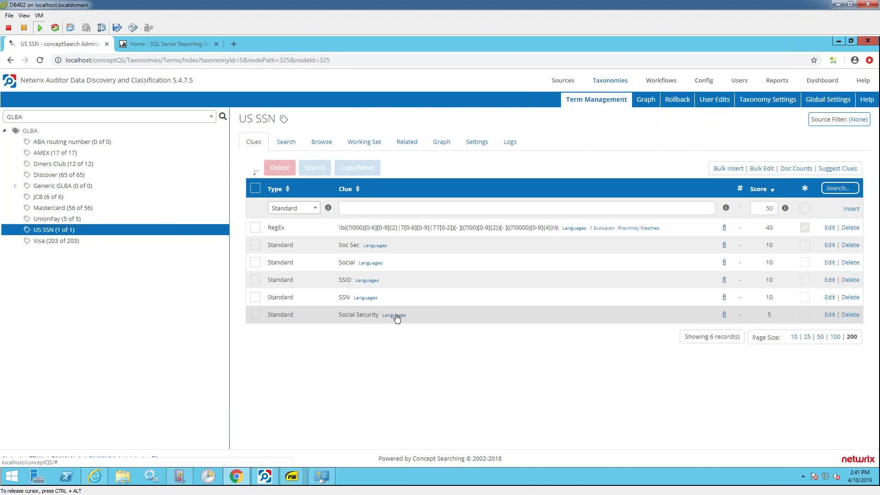
click(315, 210)
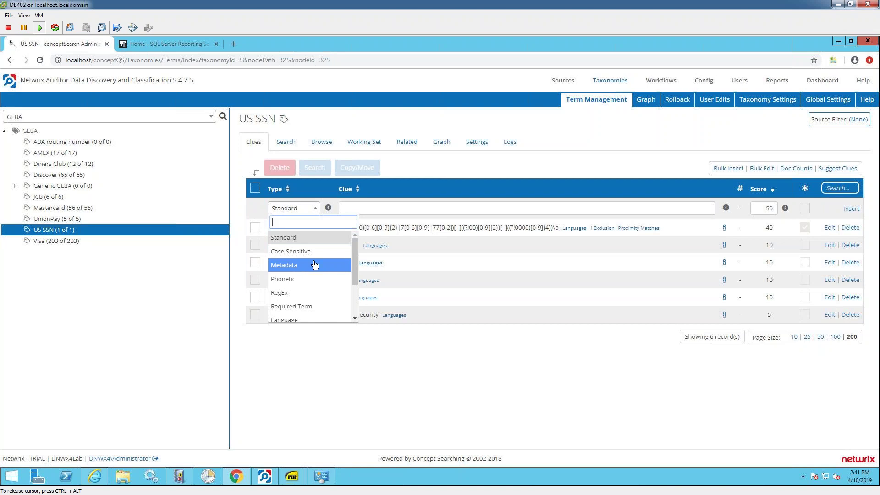
click(396, 396)
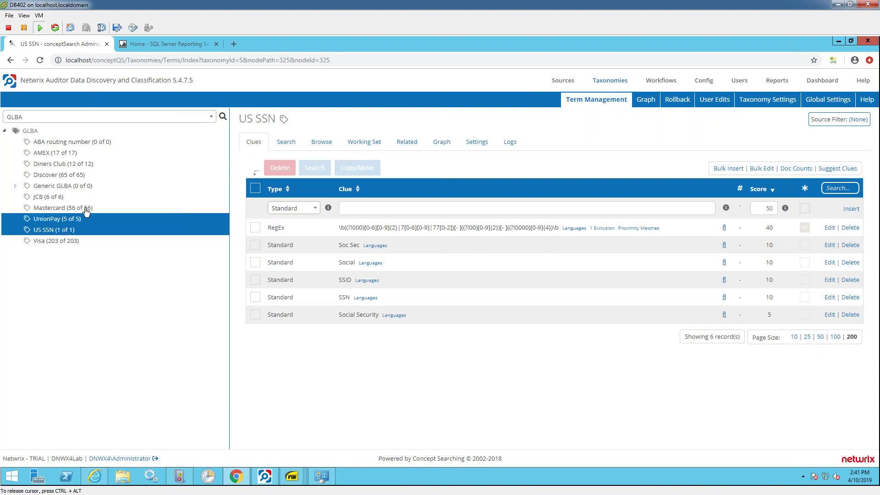
Browse the documents classified under Mastercard, select valid.txt and temp_deposit.txt, and inspect the score calculations of valid.txt.
click(86, 208)
click(321, 142)
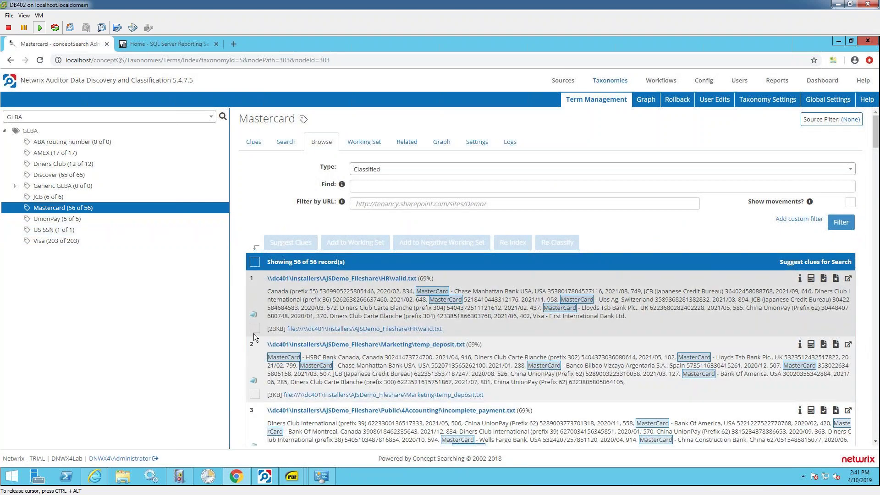
click(254, 328)
click(255, 394)
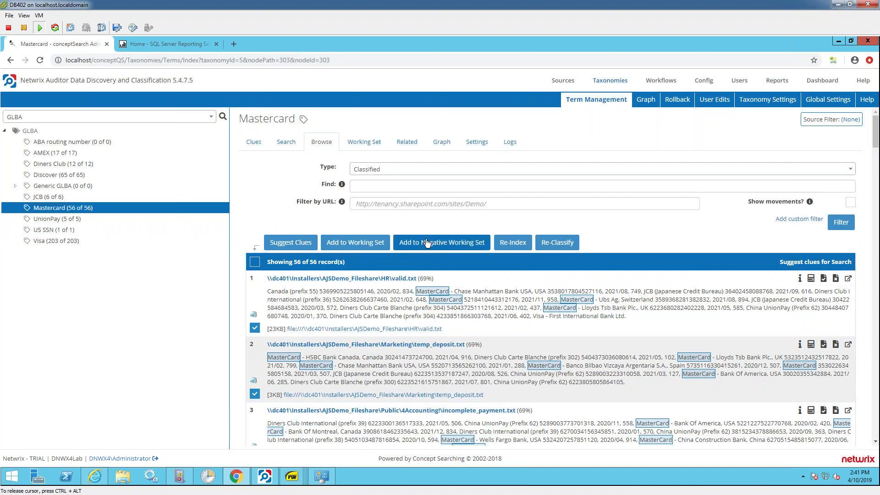
click(810, 278)
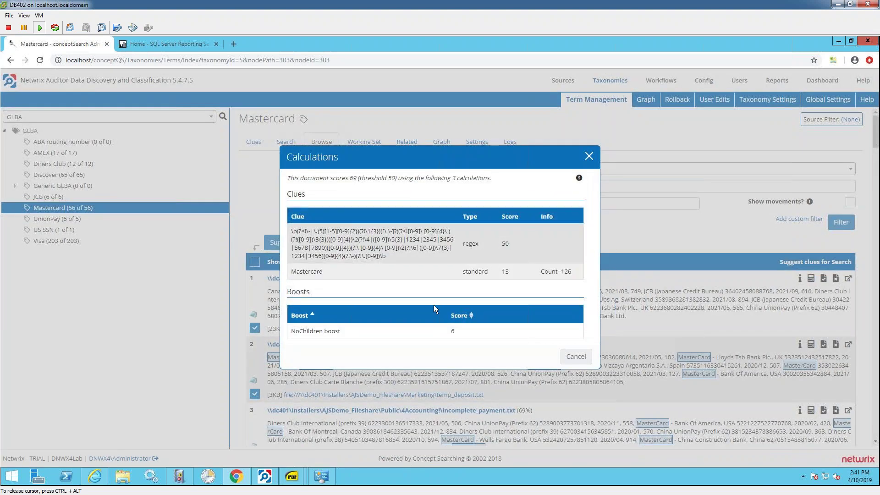
click(575, 357)
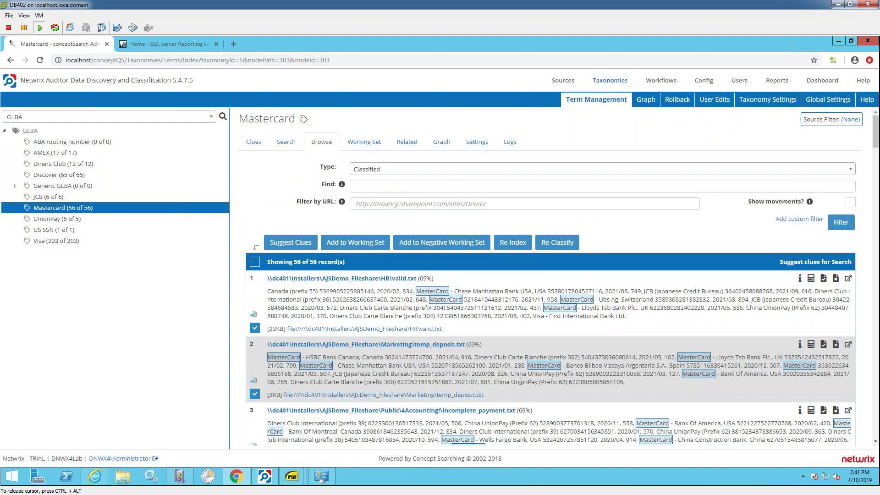
Examine the metadata of Personal card.rtf in the Mastercard results, highlighting its Regex-Mastercard_1 value, and close the document information.
scroll(575, 357, down, 5)
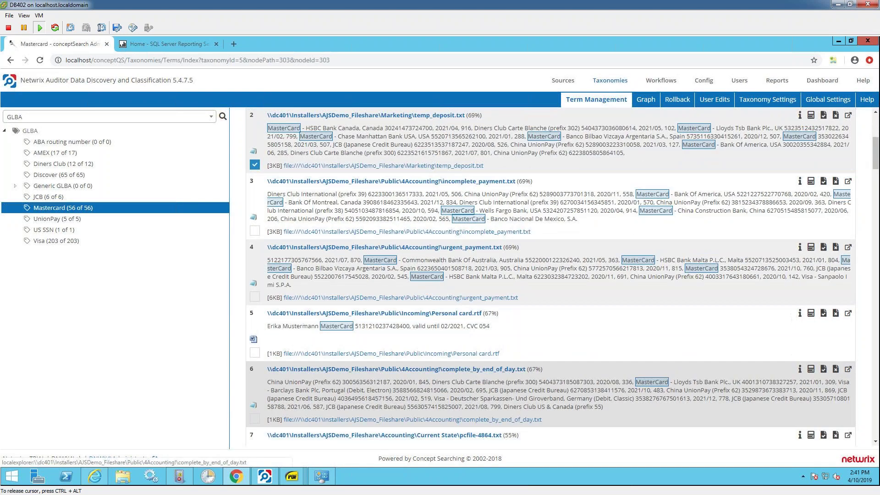
click(797, 314)
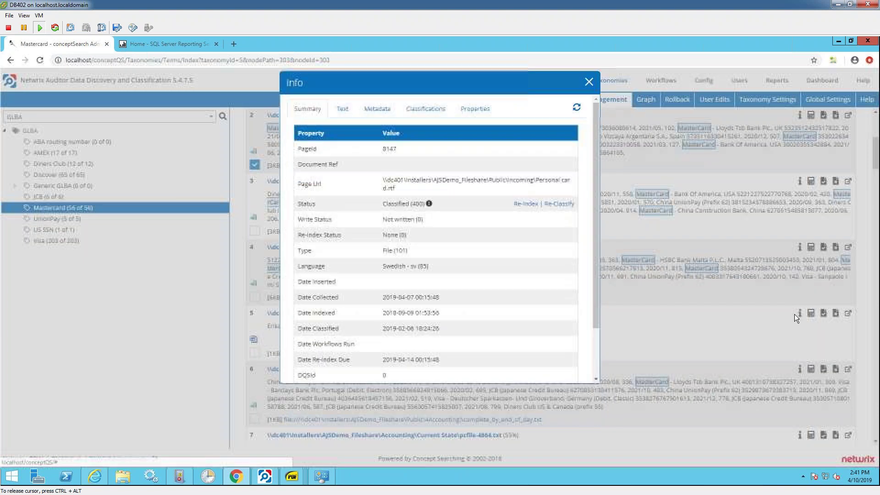
click(377, 109)
drag(594, 167, 600, 344)
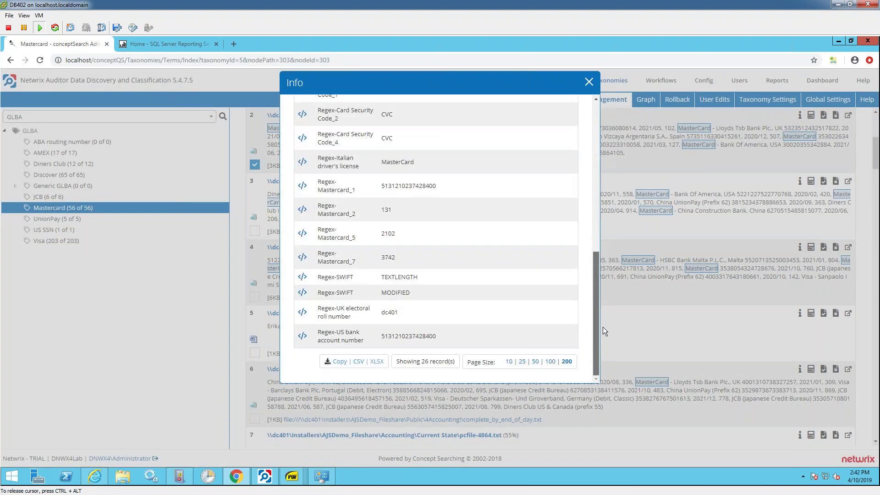
scroll(402, 218, up, 1)
drag(381, 214, 436, 215)
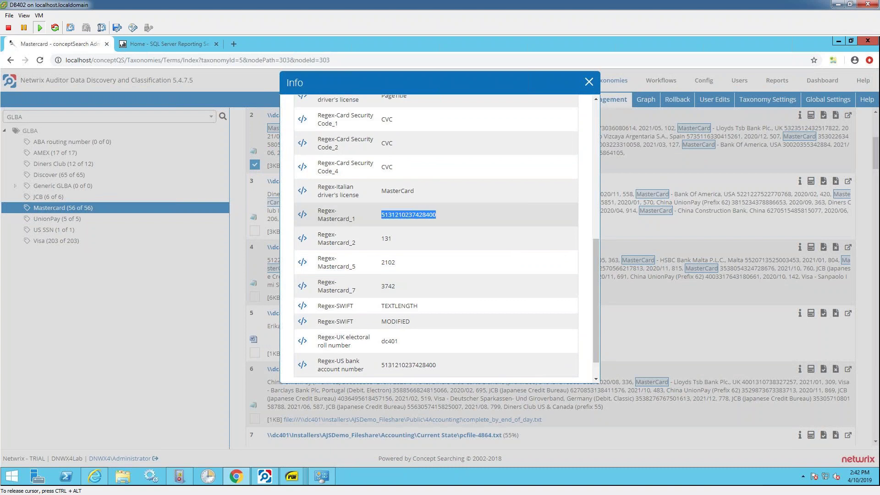
click(453, 213)
drag(383, 214, 434, 224)
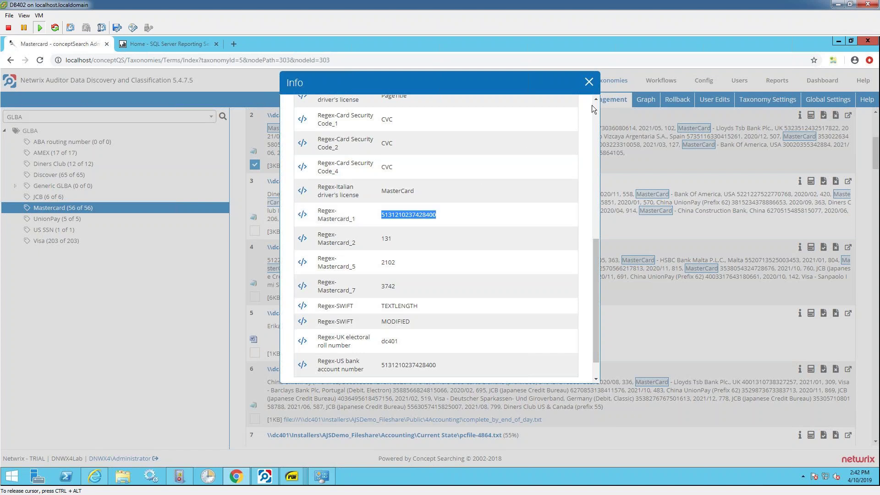
click(589, 83)
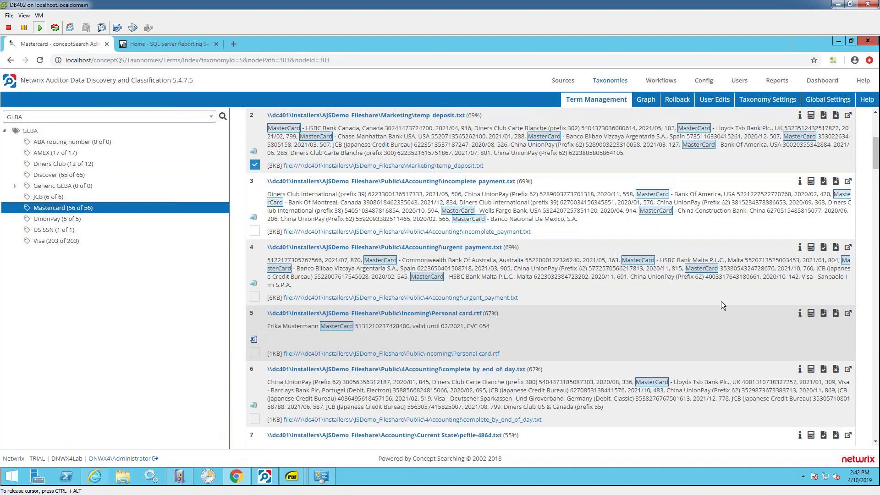
scroll(721, 301, up, 3)
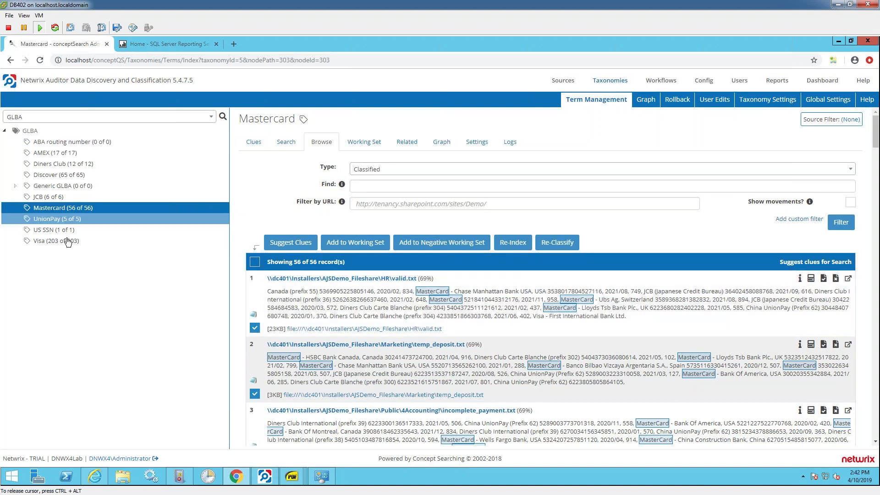
Filter the US SSN documents to Near Misses (< 20%) and compare the results with the term's clues.
click(56, 229)
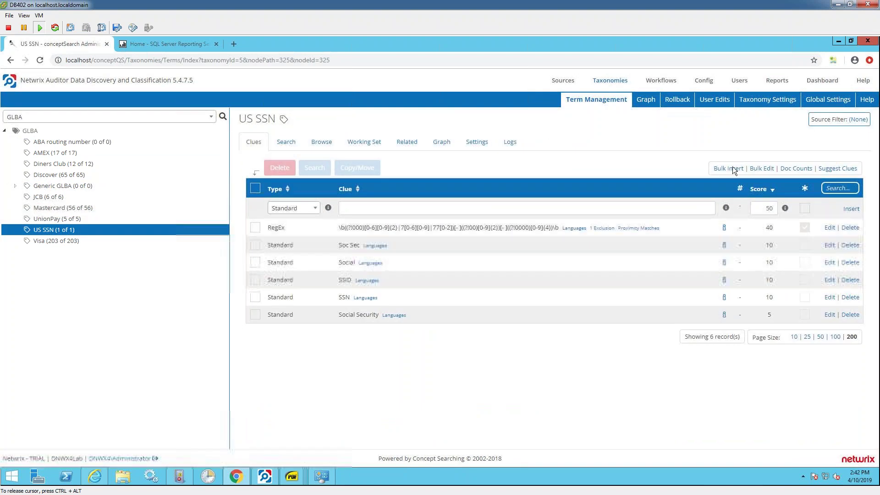
click(320, 142)
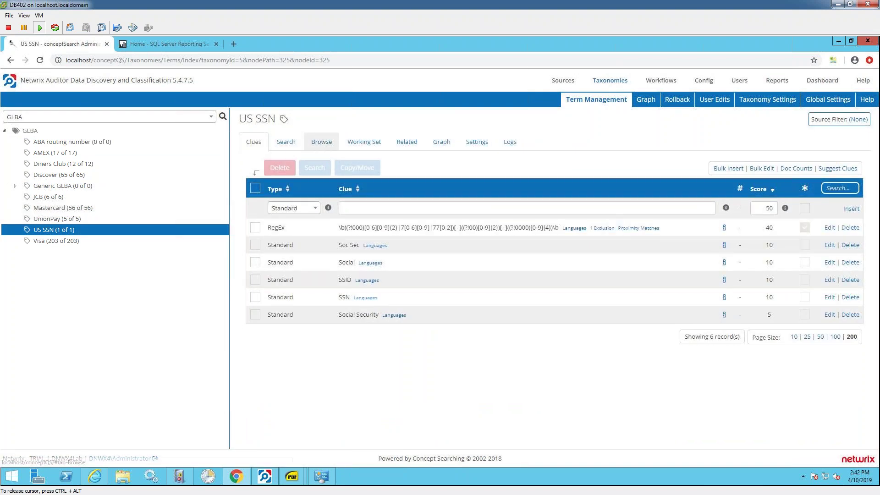
click(858, 170)
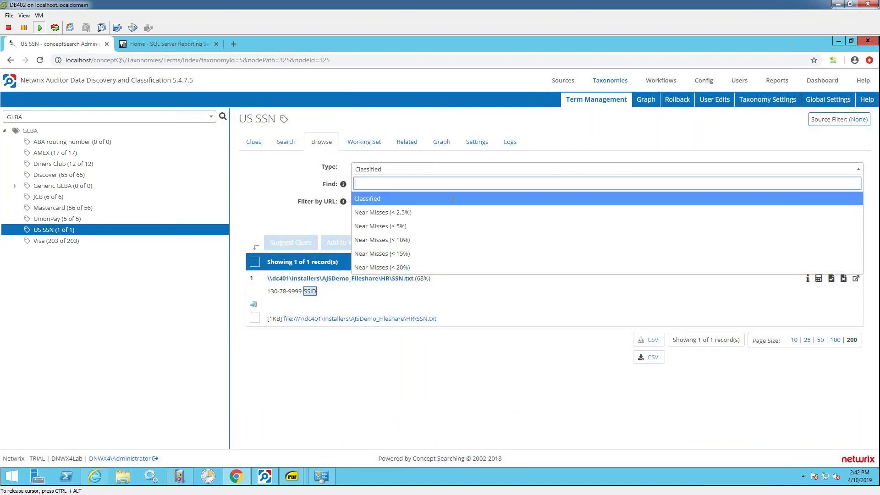
click(397, 268)
click(847, 222)
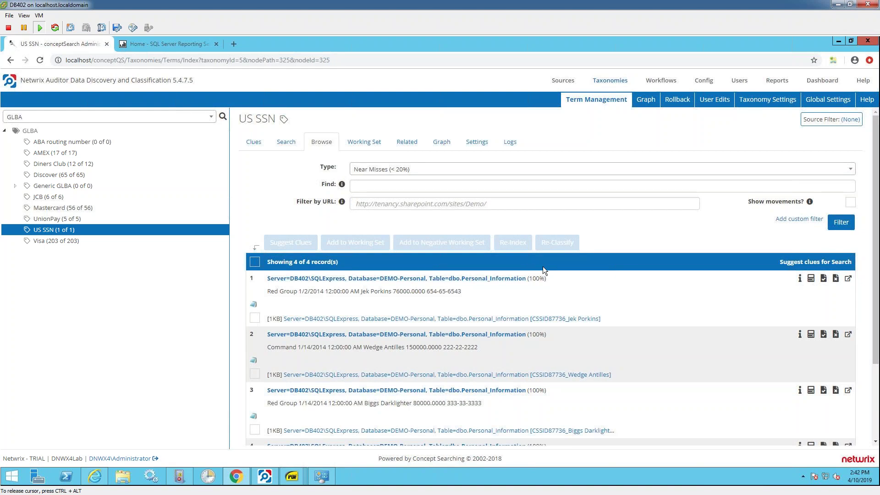
click(254, 142)
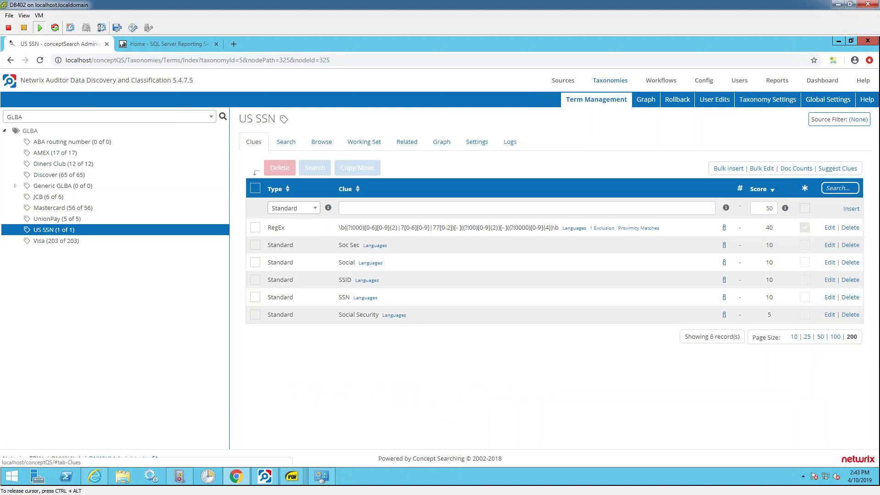
click(321, 142)
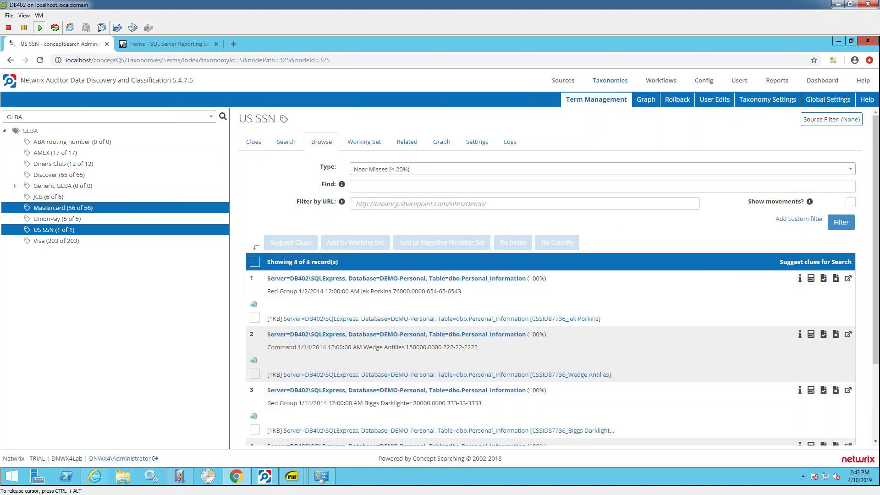
Generate clue suggestions for Mastercard from valid.txt and temp_deposit.txt, review them, and close the list without adding any.
click(91, 208)
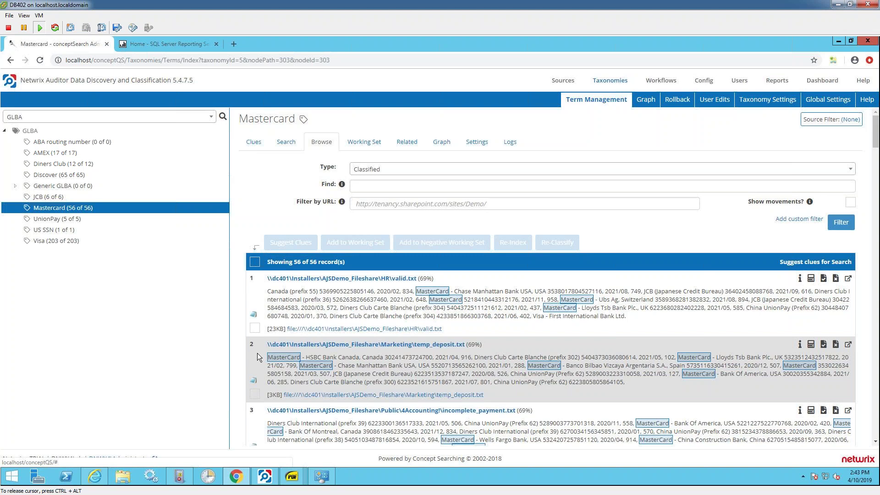
click(255, 327)
click(254, 395)
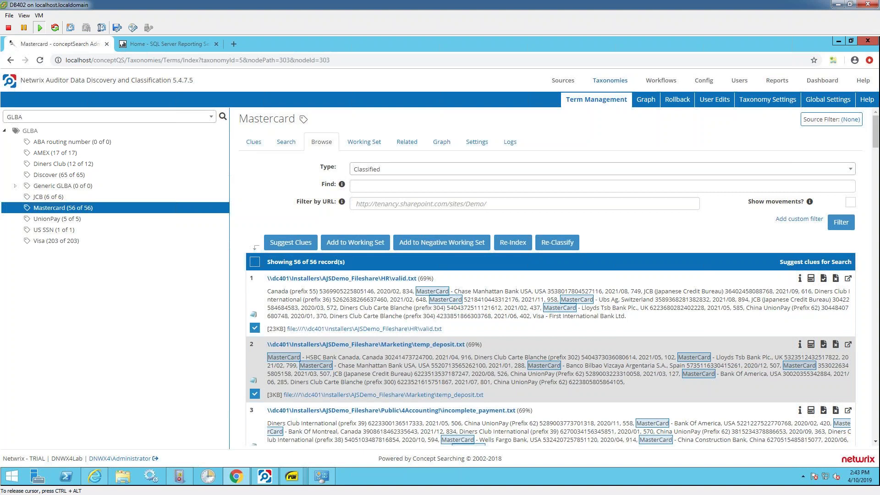
click(296, 247)
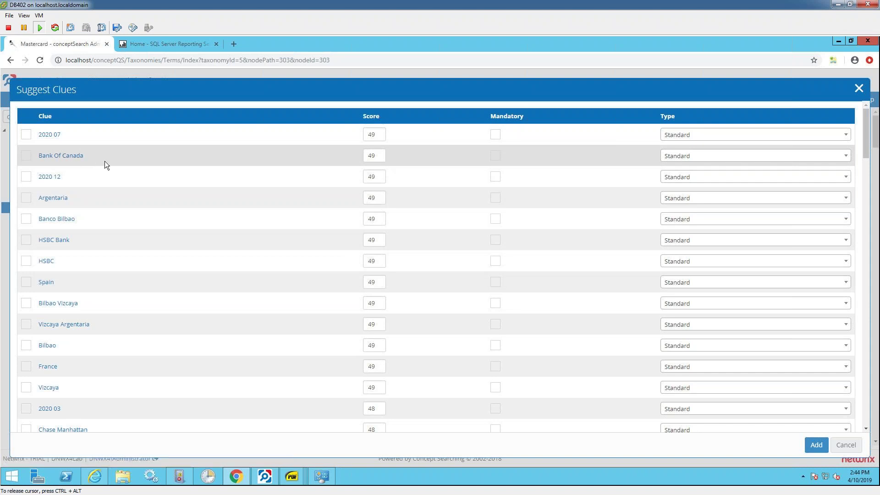
click(858, 89)
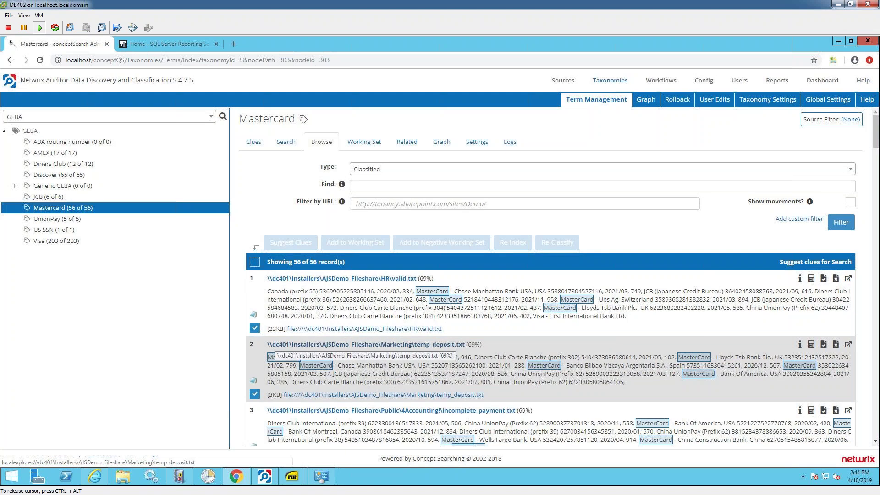
Search the indexed documents from the Mastercard term for a person's full name.
click(289, 143)
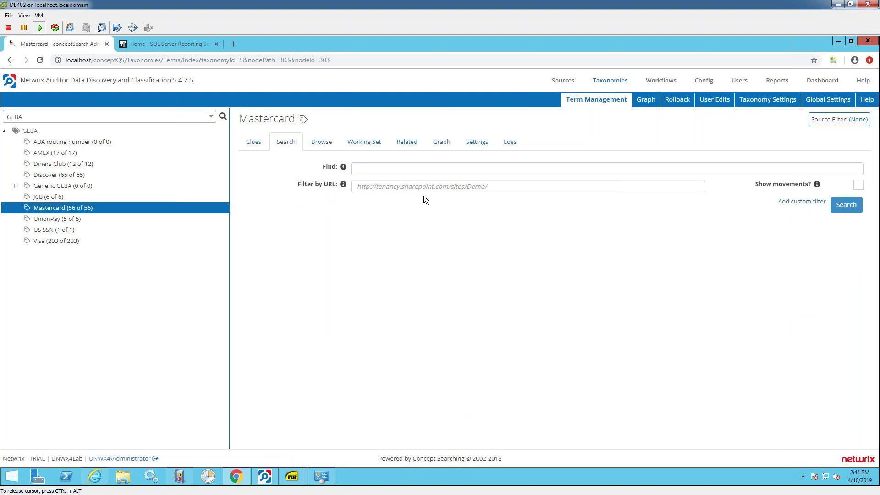
click(420, 170)
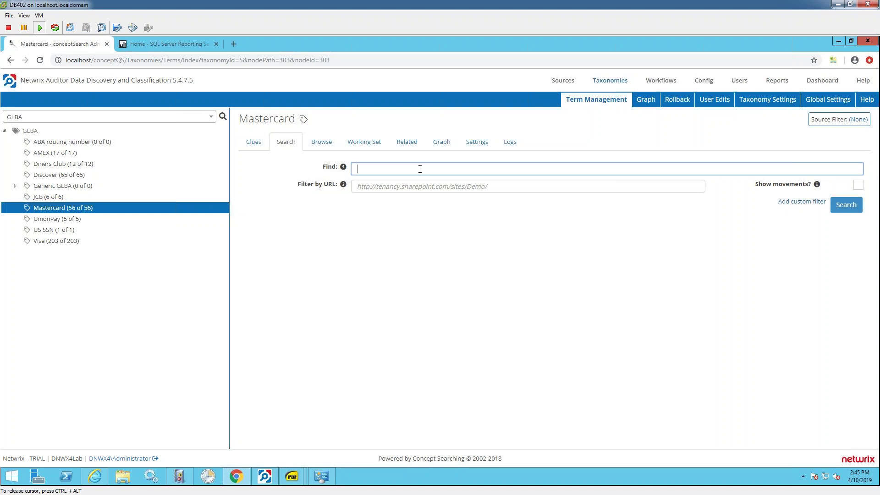
text(erika mustermann)
key(Return)
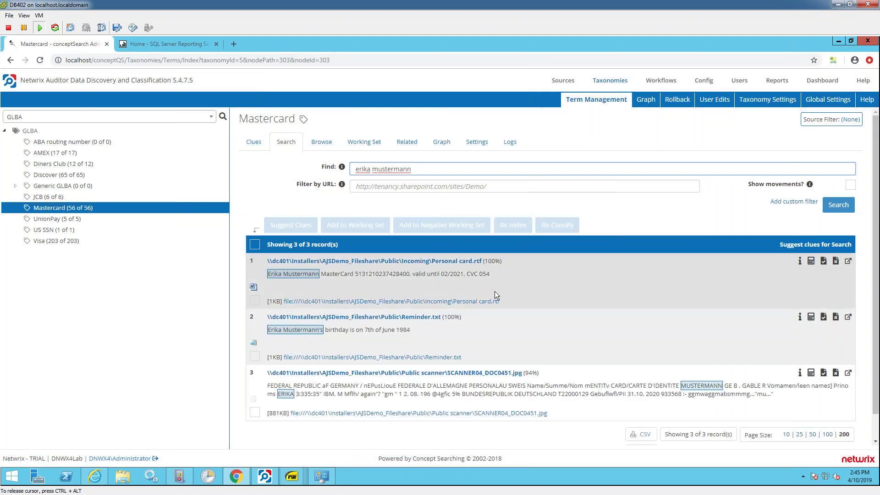
Open the found documents Reminder.txt and SCANNER04_DOC0451.jpg one after the other to check their contents, closing each.
click(422, 318)
click(760, 104)
click(453, 373)
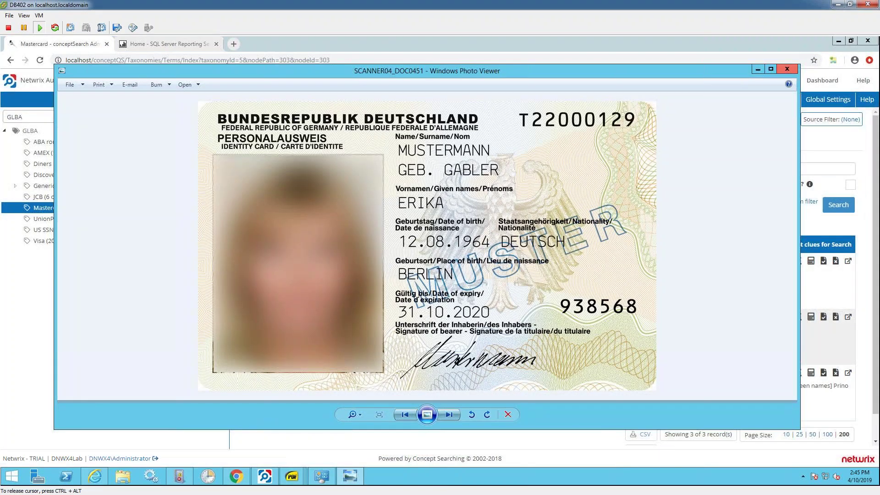
click(787, 69)
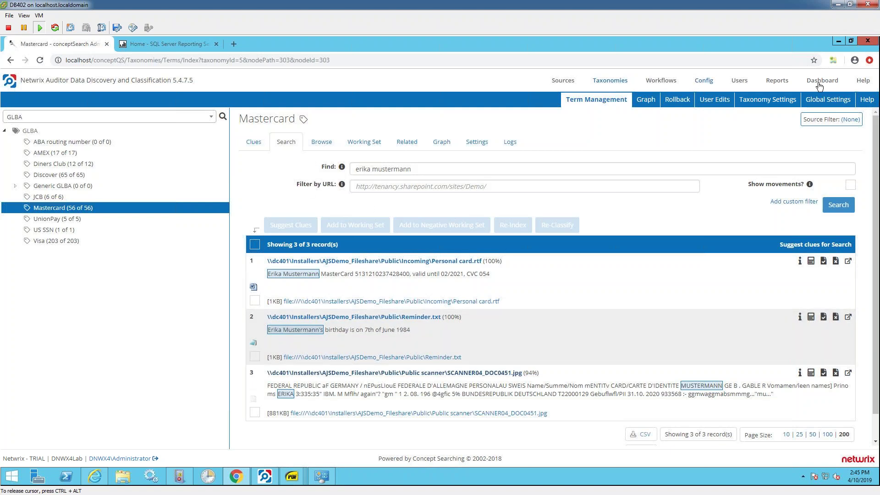
Switch to Netwrix Auditor and view the predefined Data Discovery and Classification report Sensitive Files and Folders by Owner.
click(837, 40)
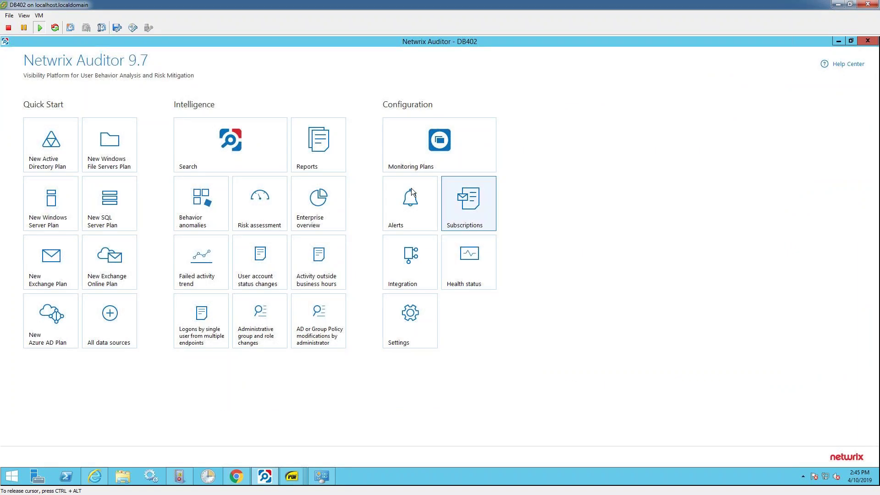
click(333, 150)
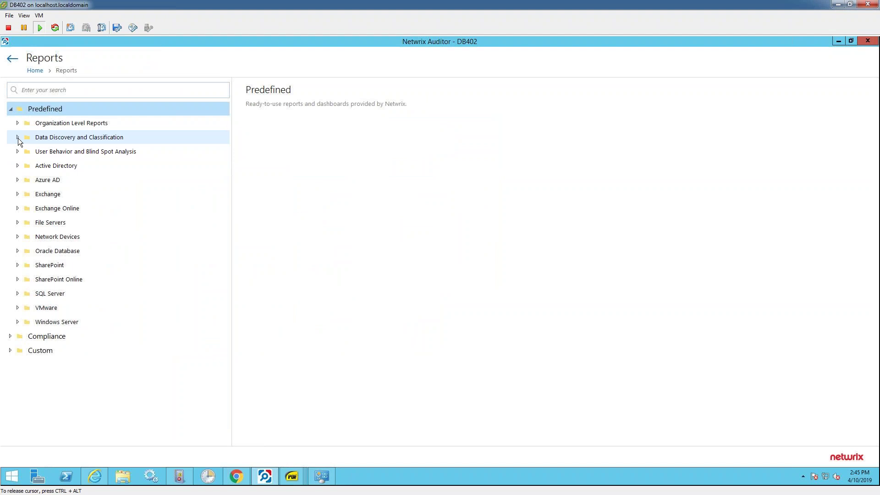
click(18, 137)
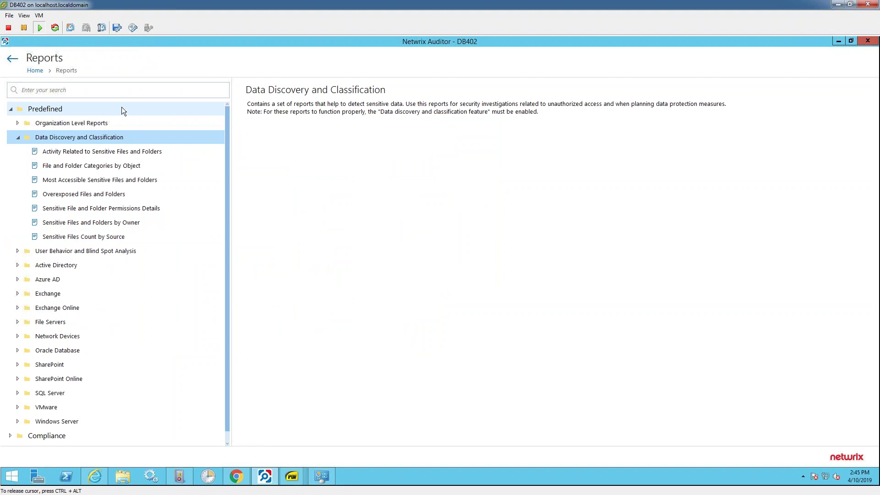
click(118, 223)
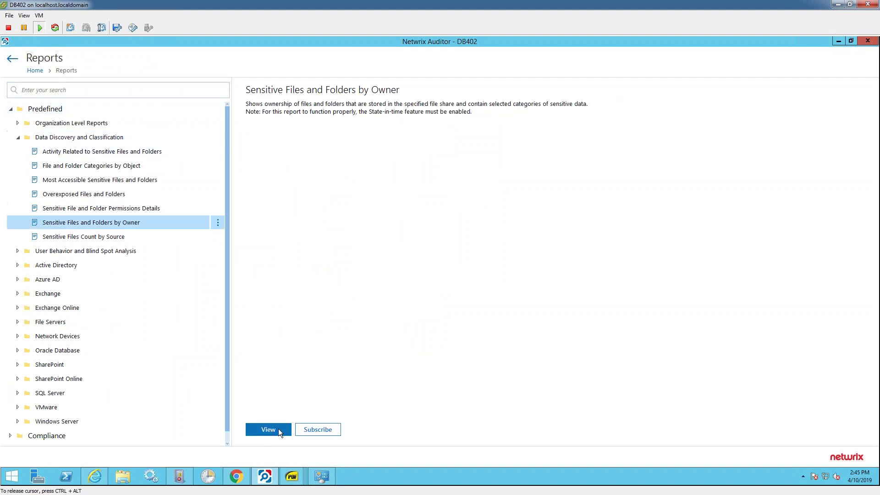
click(268, 428)
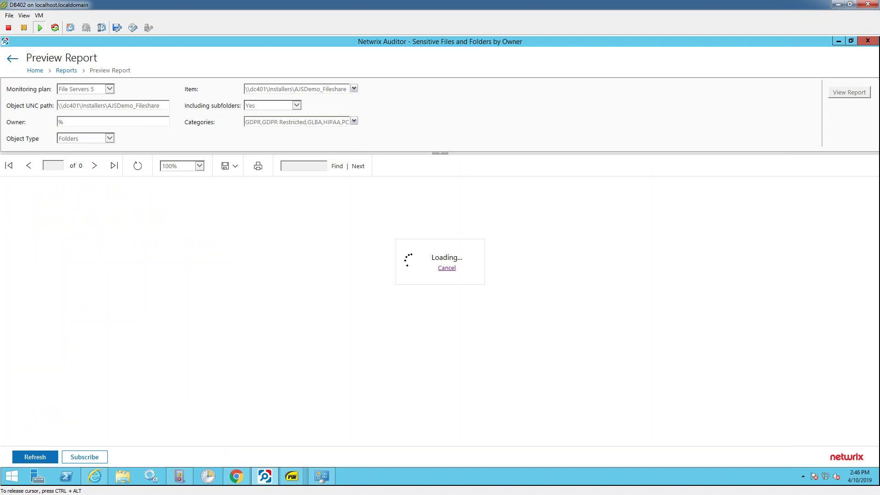
Rerun the owner report for the path \\dc401\Installers\AJSDemo_Fileshare\Public with the object type Folders and Files.
click(162, 105)
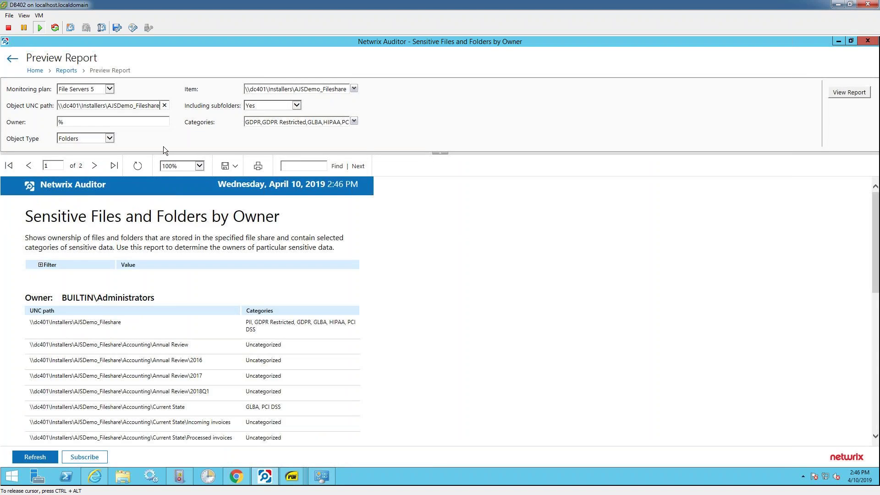
text(\Public)
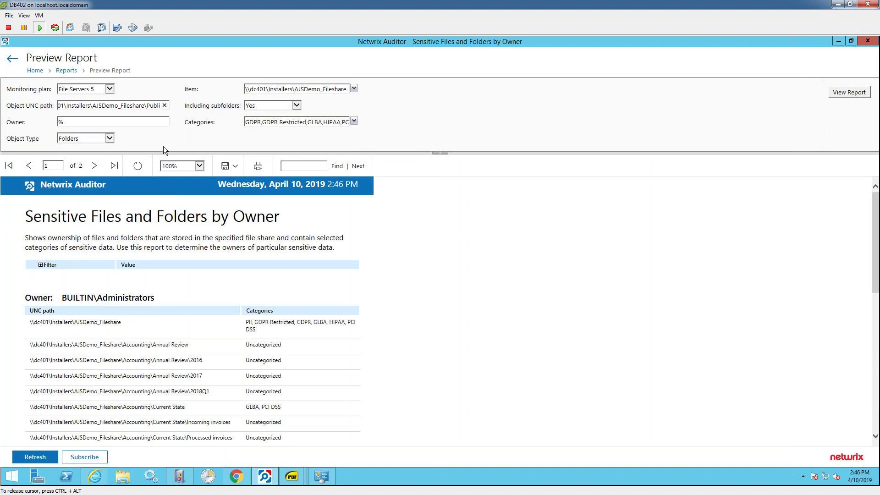
click(100, 139)
click(94, 145)
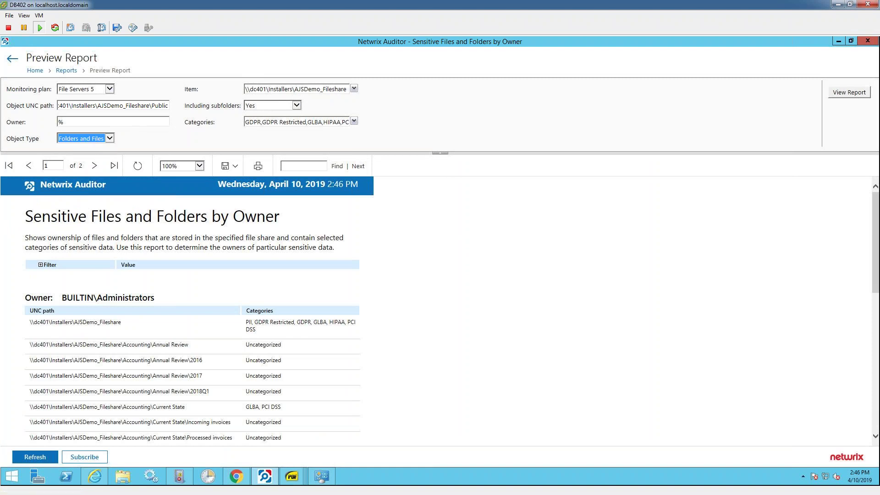
click(847, 95)
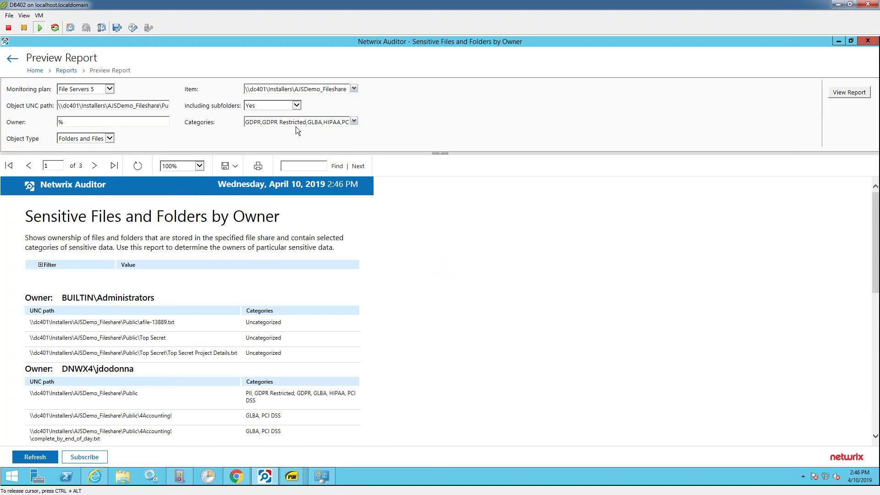
Exclude the Uncategorized category from the owner report, rerun it, and review the listed files and the category options.
click(353, 122)
click(248, 194)
click(488, 98)
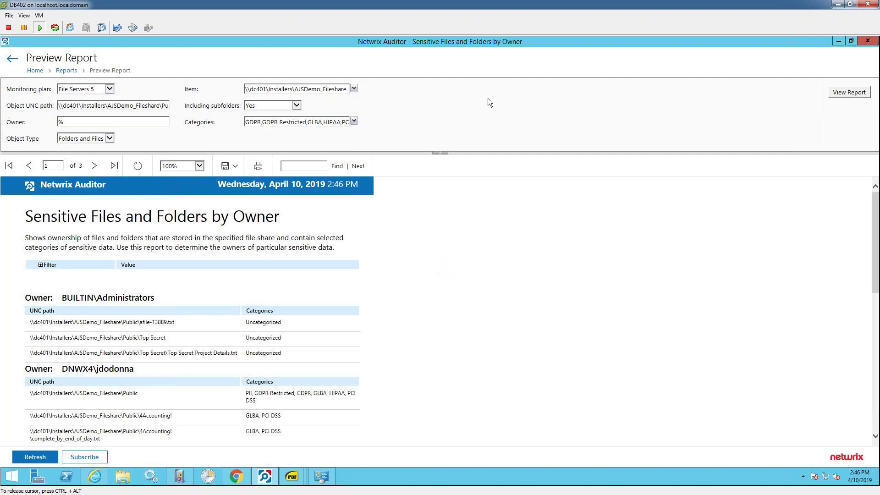
click(839, 92)
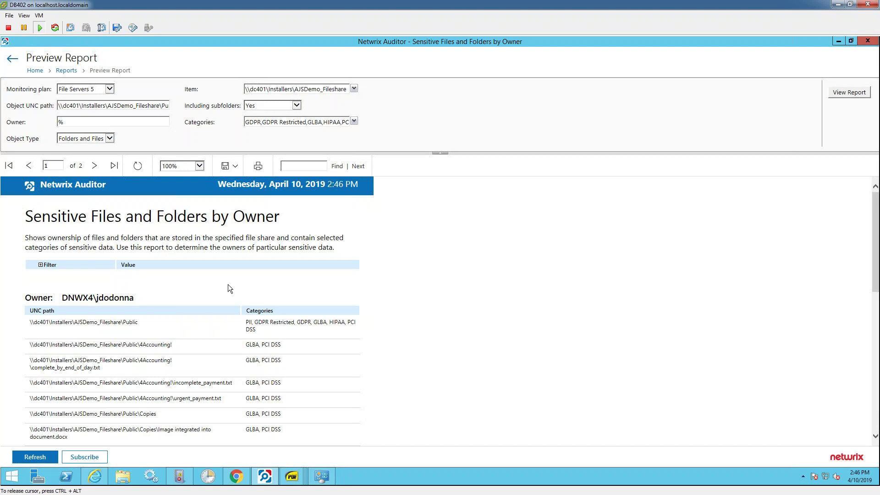
scroll(227, 284, down, 5)
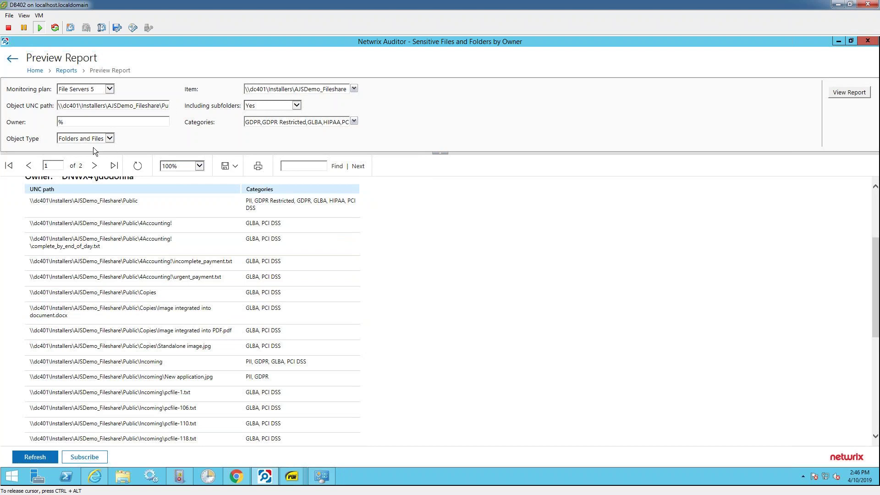
click(354, 121)
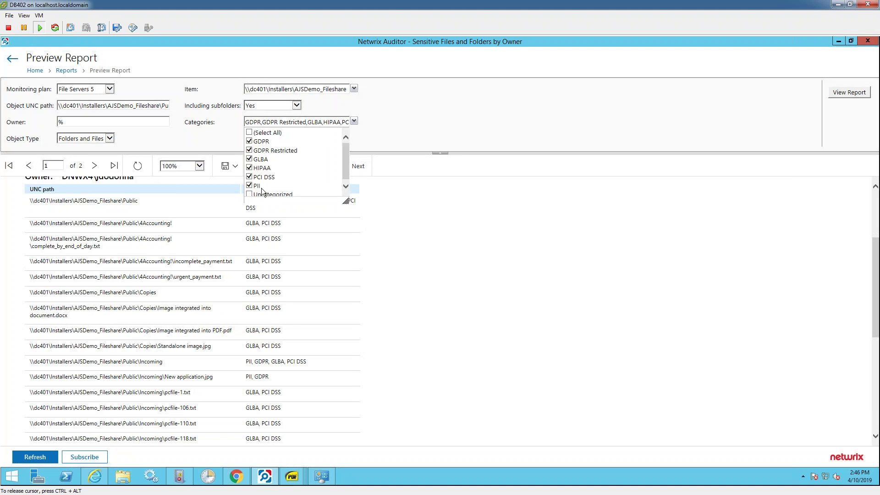
click(449, 123)
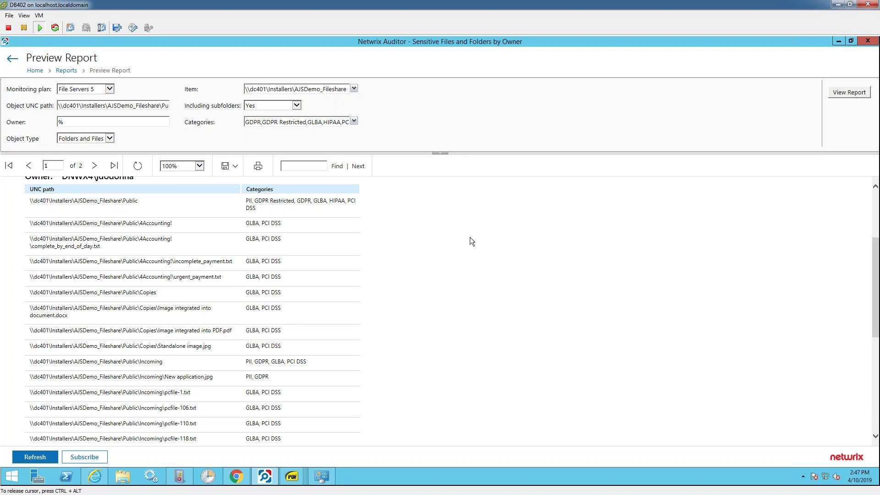
View the Overexposed Files and Folders report and go back to the report list.
click(13, 59)
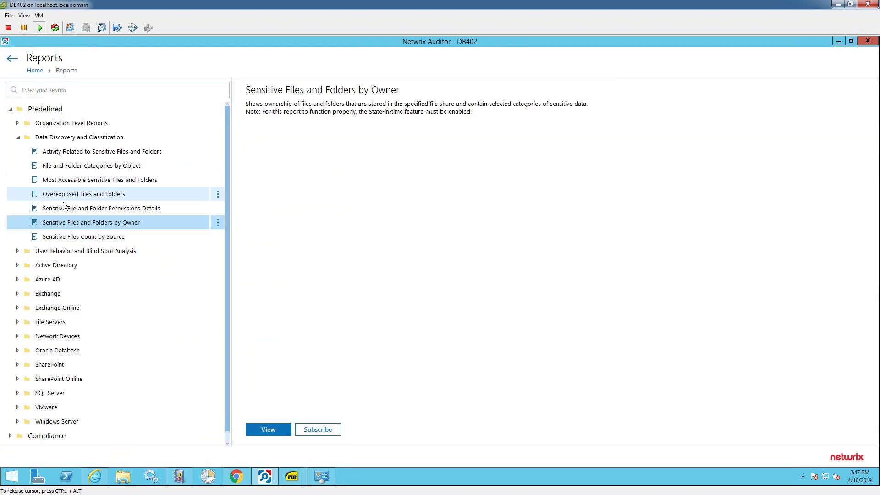
click(72, 195)
click(266, 431)
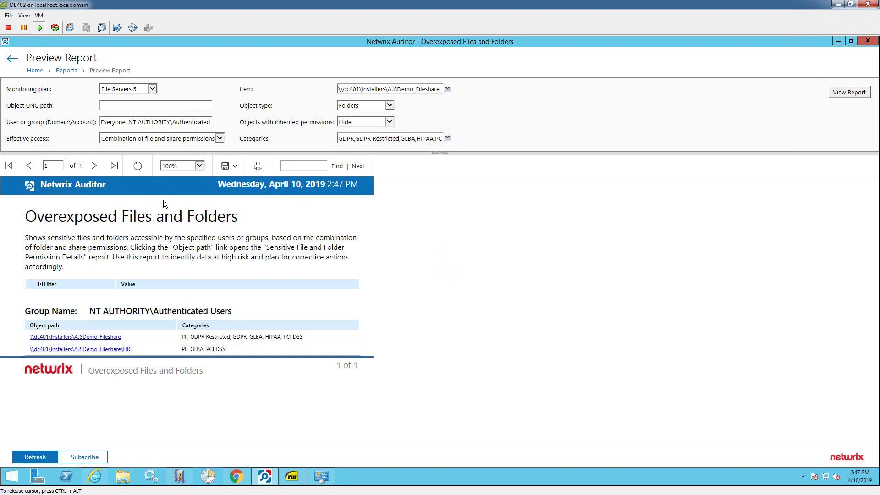
click(15, 61)
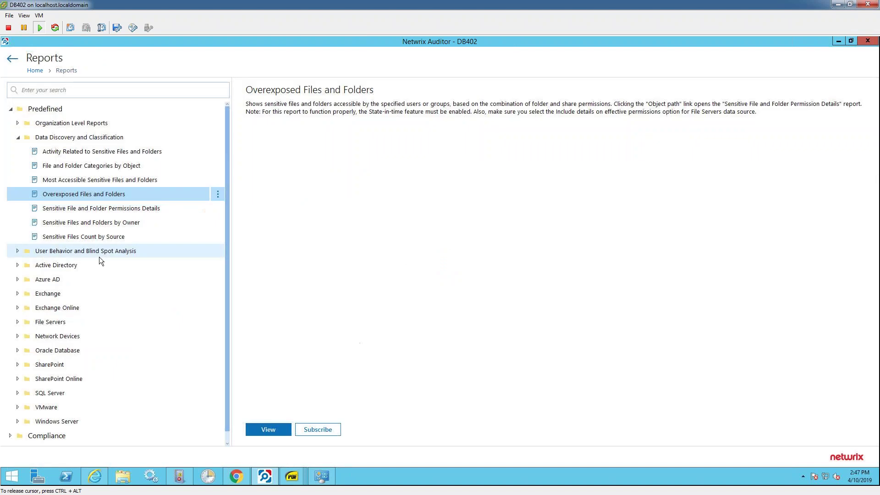
View the Activity Related to Sensitive Files and Folders report with its category options, and return to the collapsed report list.
click(92, 151)
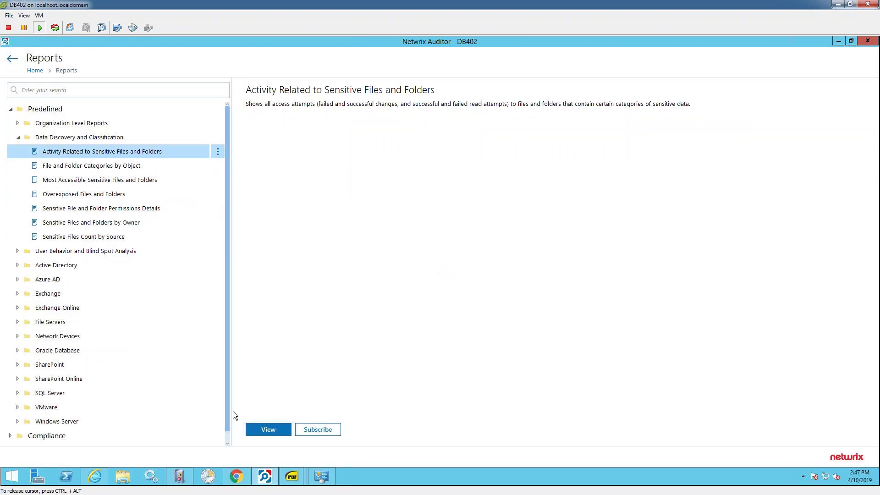
click(267, 430)
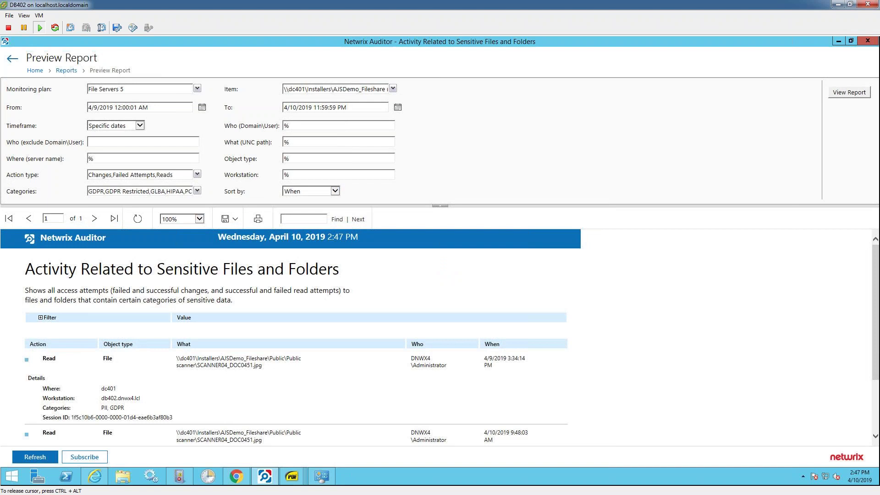
click(197, 190)
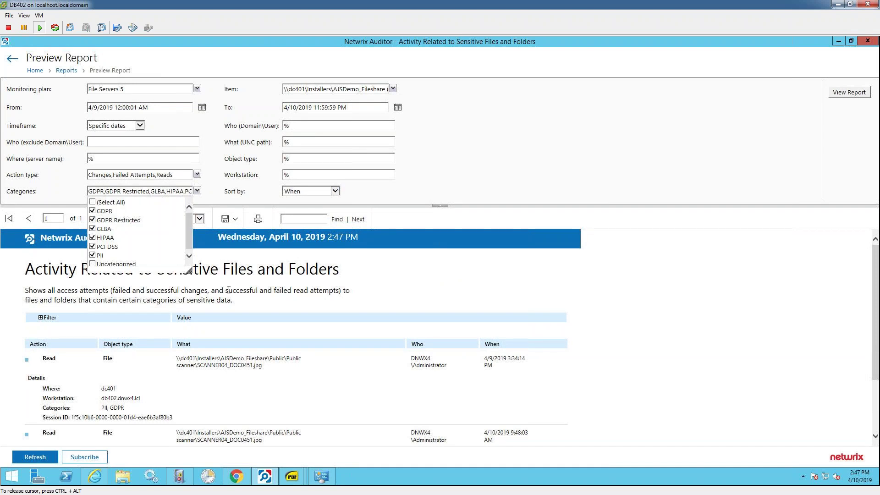
click(524, 170)
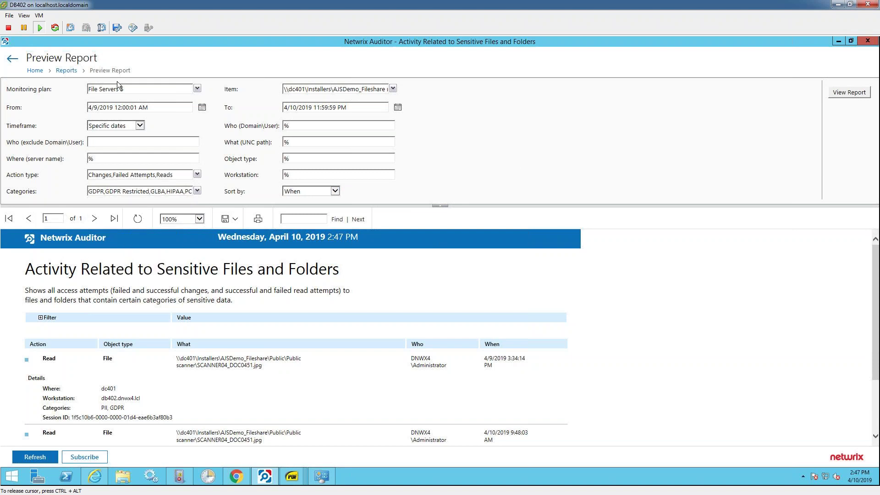
click(13, 59)
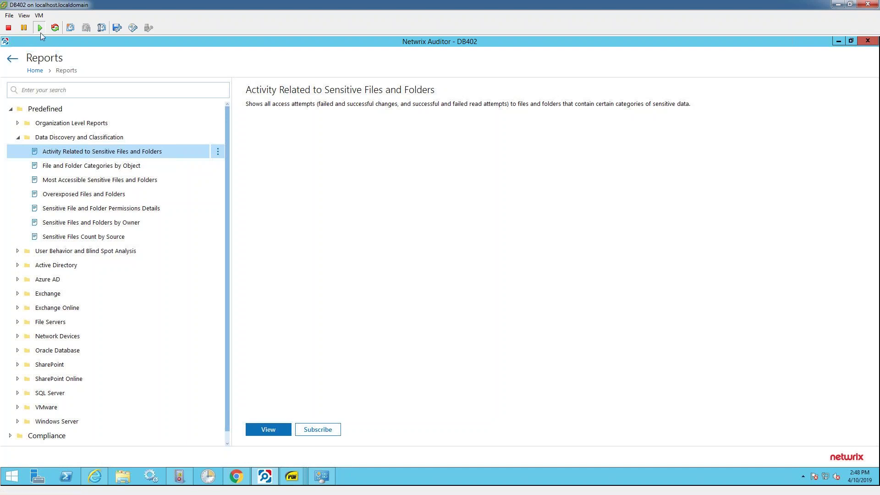
click(19, 138)
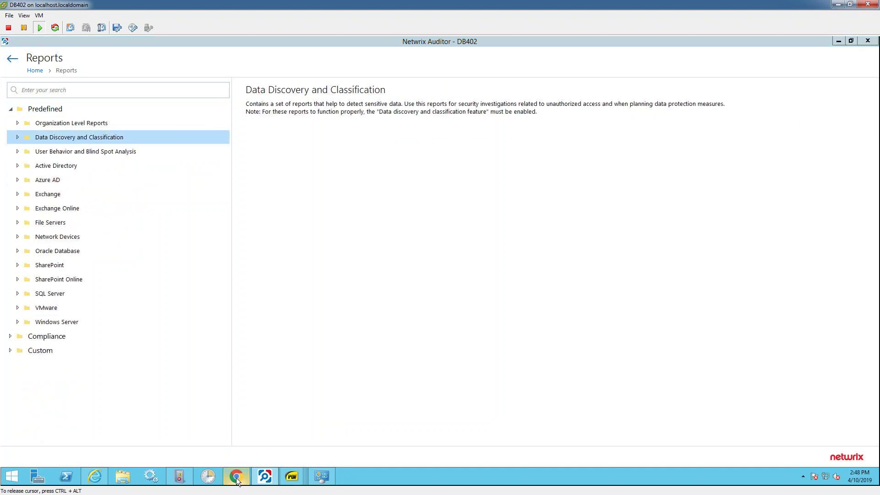
Switch to Data Discovery and Classification in Chrome and view its Workflows page.
click(236, 477)
click(661, 80)
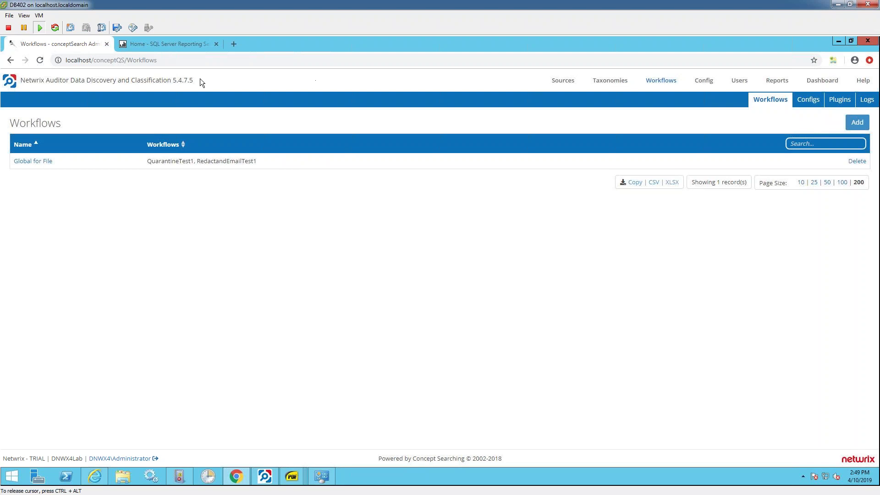
Look at the SQL Server Reporting Services home page in the browser and return to the Netwrix Auditor home screen.
click(166, 40)
click(61, 43)
click(152, 41)
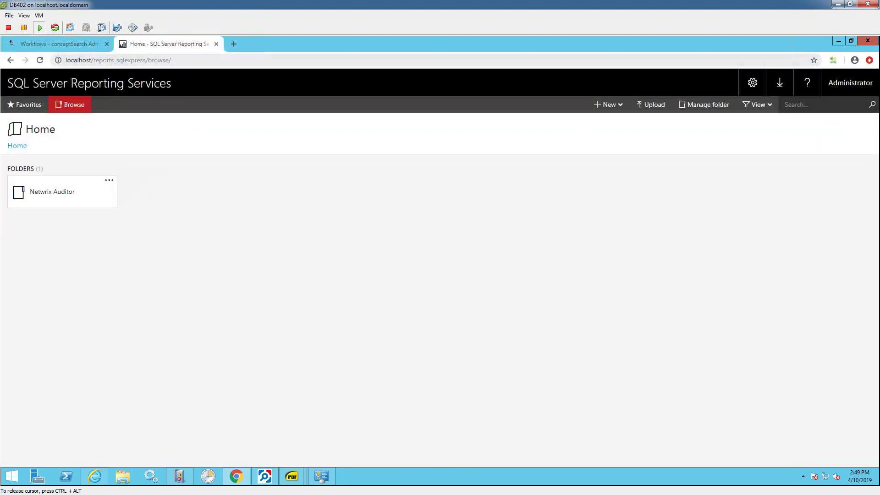
click(836, 42)
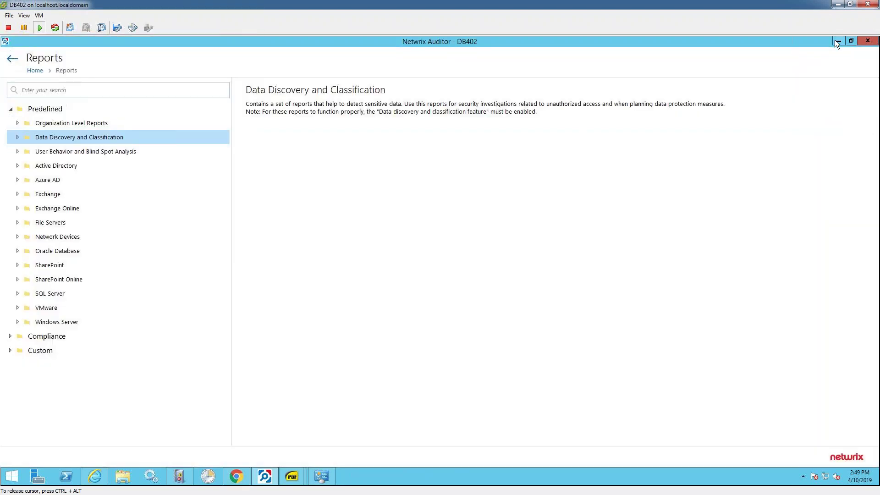
click(13, 59)
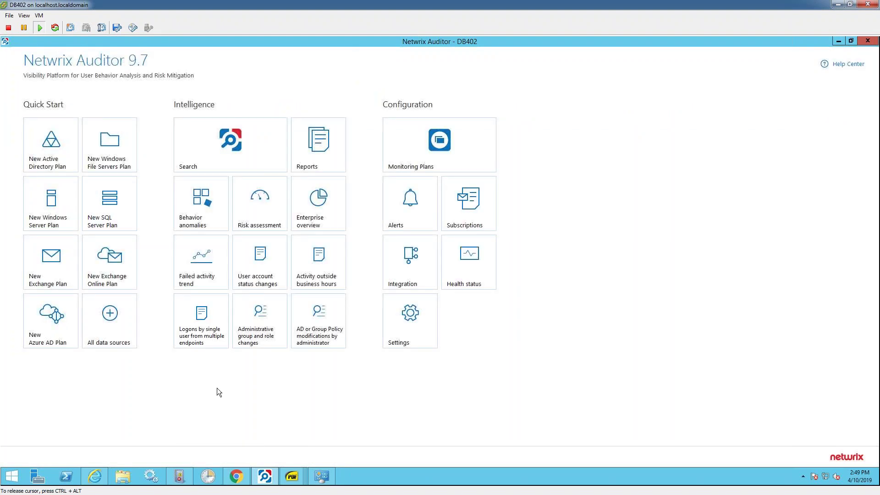
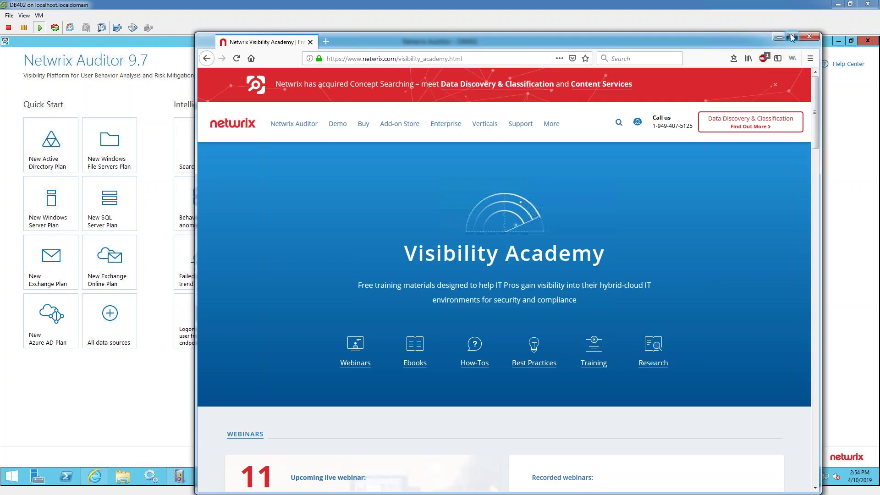
Maximize the Netwrix Visibility Academy web page and look through its webinars, e-books, how-tos, free guides, best practices and trainings.
click(792, 36)
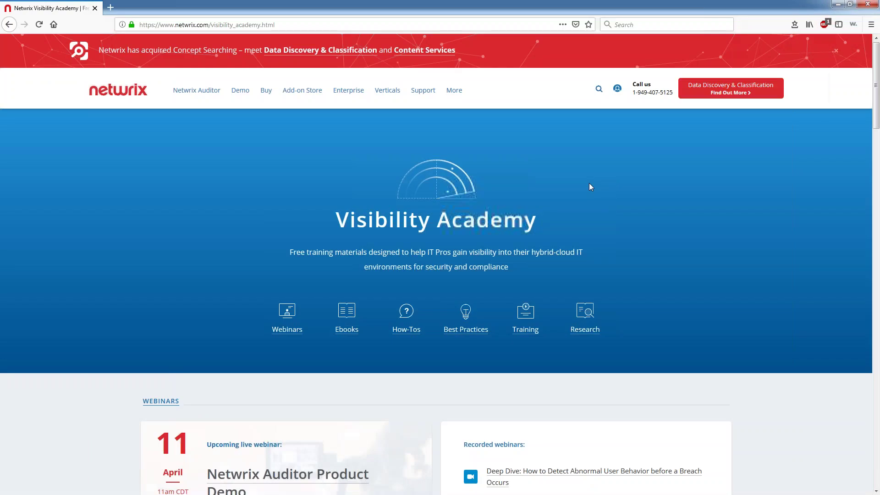
scroll(591, 238, down, 5)
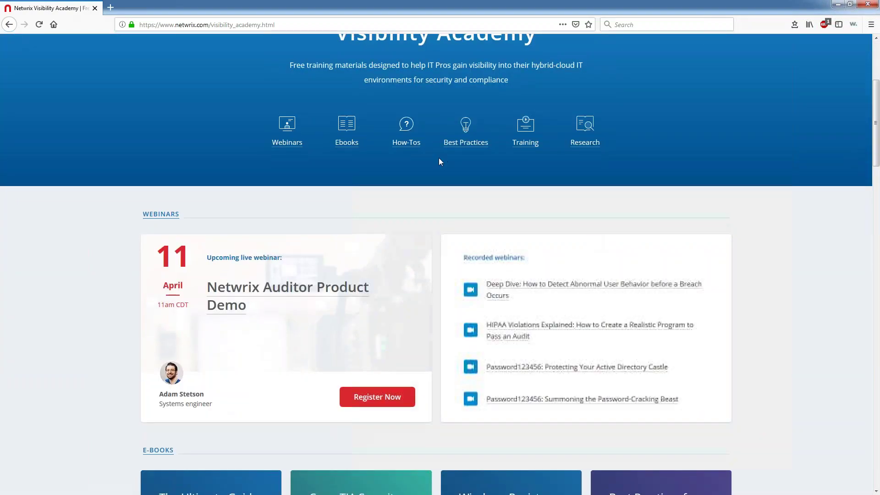
scroll(438, 157, up, 2)
scroll(440, 191, down, 1)
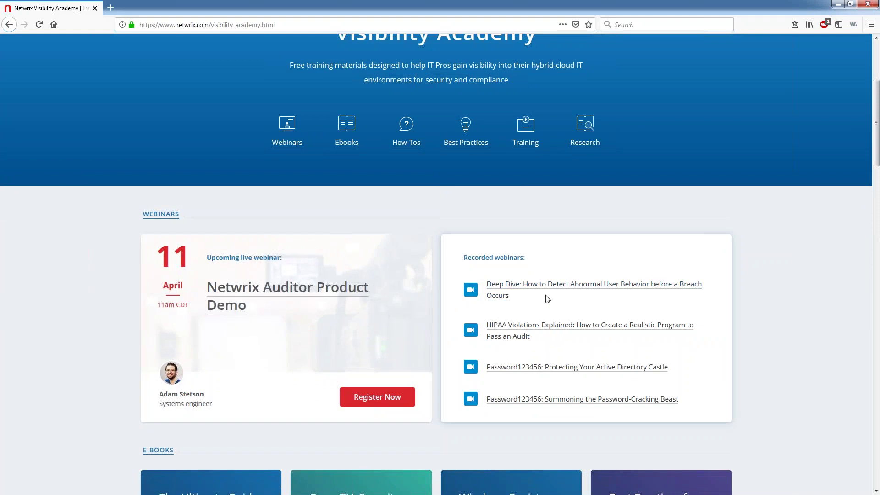
scroll(551, 334, down, 2)
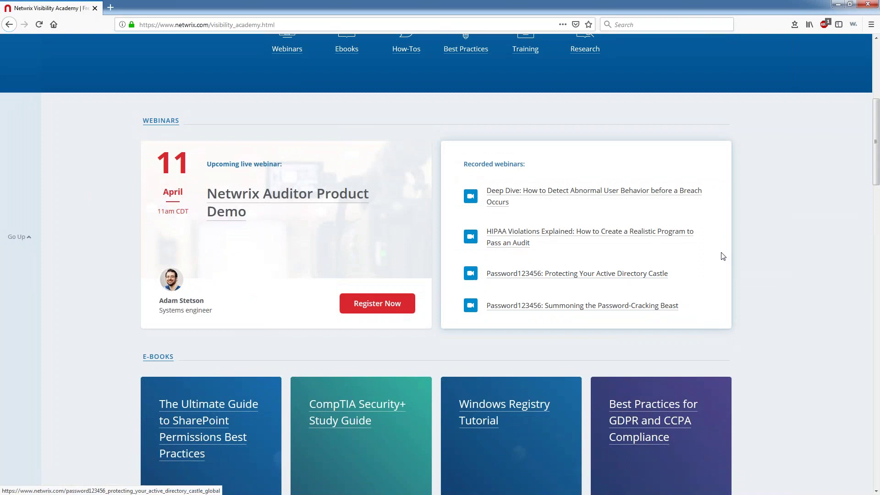
scroll(615, 287, down, 3)
scroll(356, 310, down, 8)
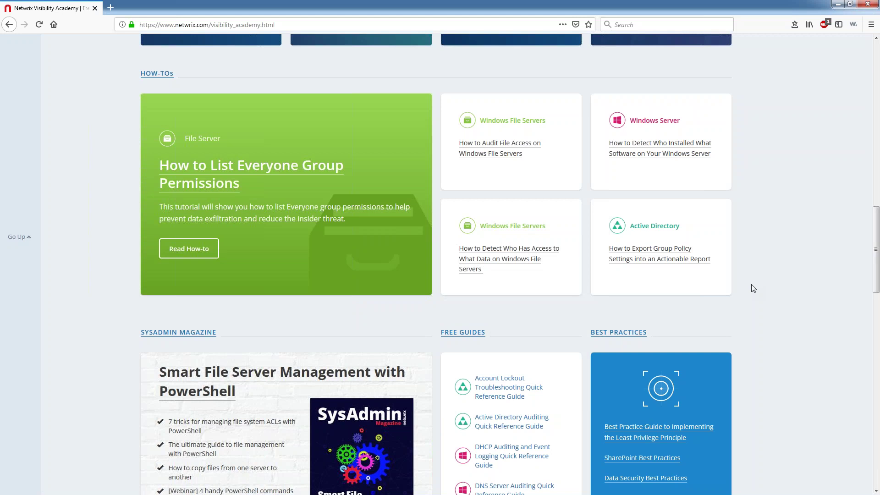
scroll(751, 288, down, 2)
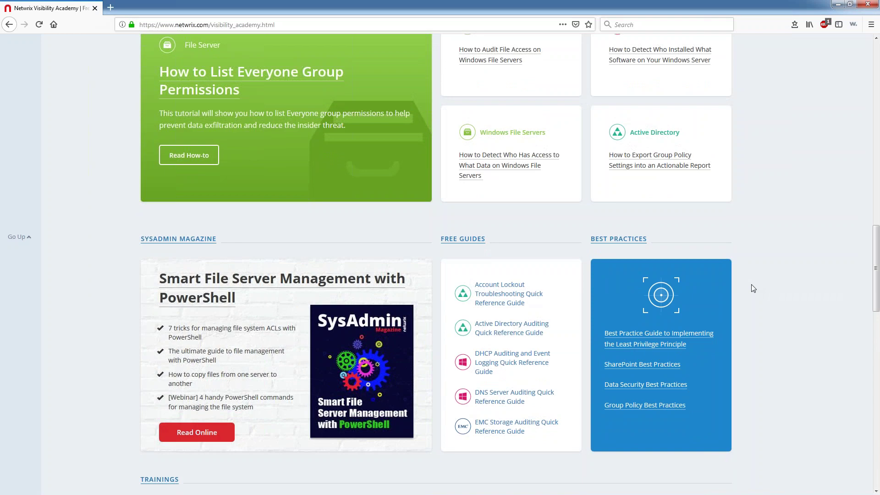
scroll(751, 287, down, 4)
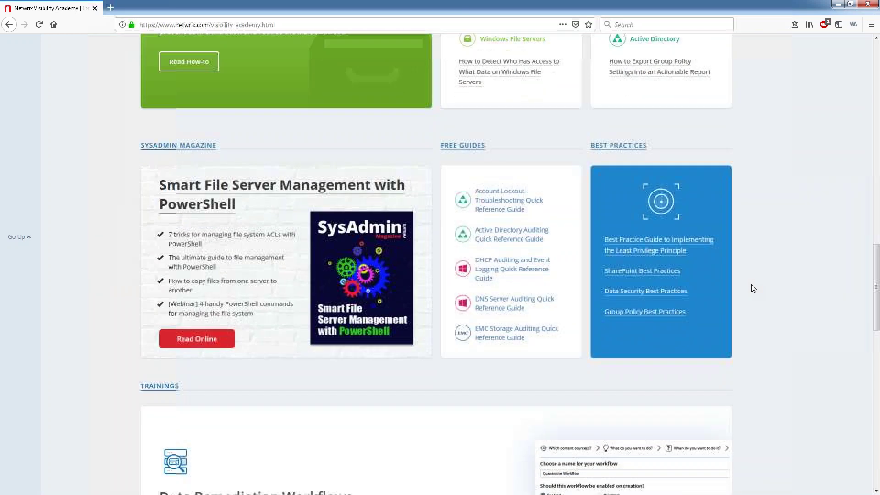
Look over the Trainings and Research sections of the Visibility Academy page and return to its beginning.
scroll(751, 288, down, 3)
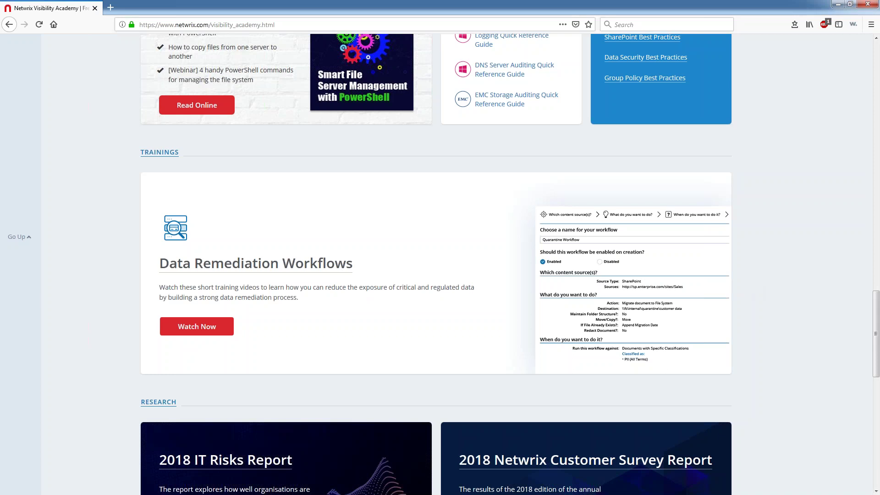
scroll(765, 282, up, 3)
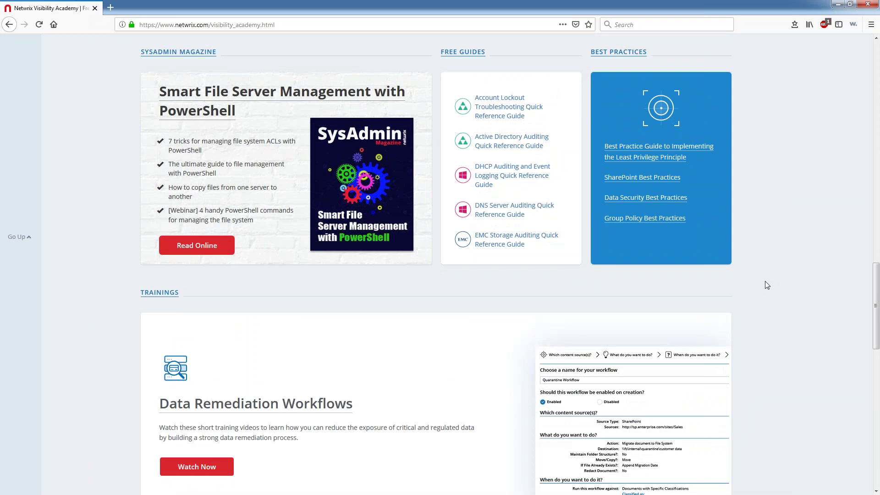
scroll(767, 285, up, 15)
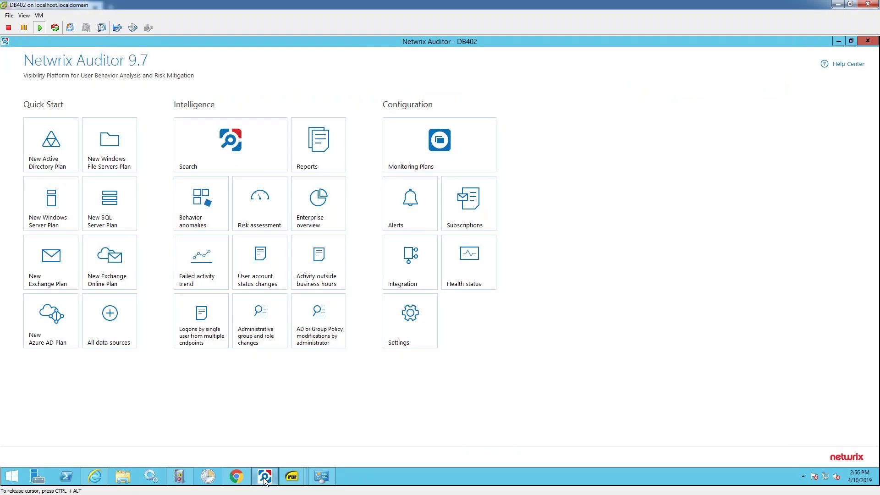
mouse_move(262, 483)
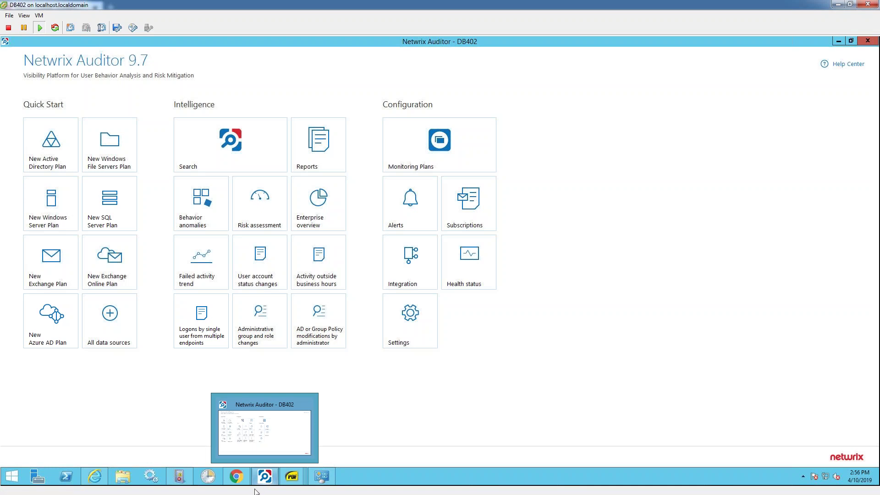
click(272, 485)
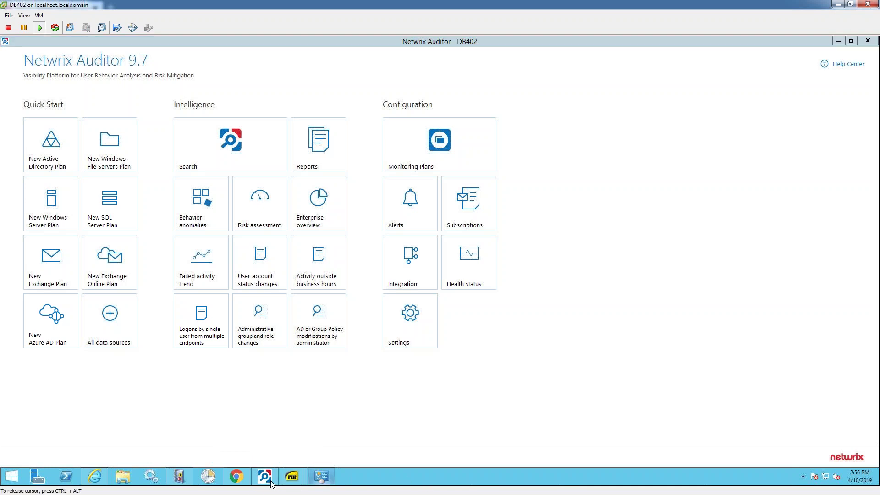
mouse_move(259, 485)
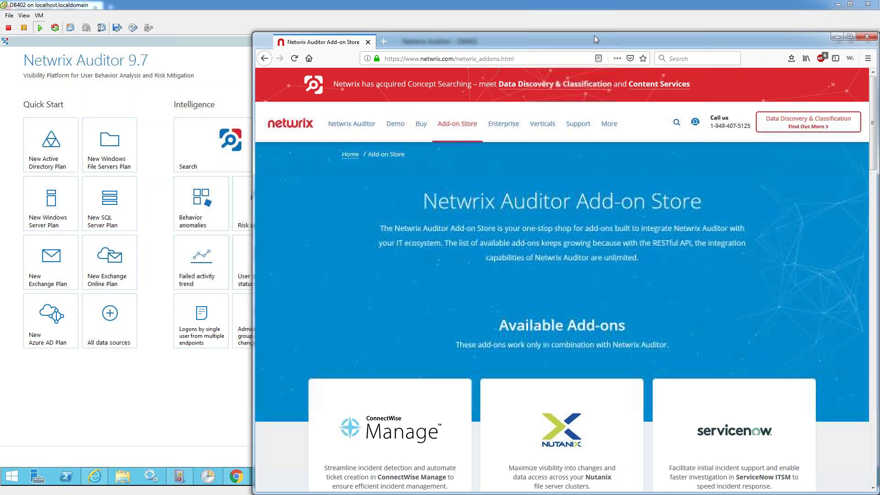
Maximize the Netwrix Auditor Add-on Store web page and look through the available add-ons, from ConnectWise Manage to RADIUS Server.
drag(594, 34, 480, 11)
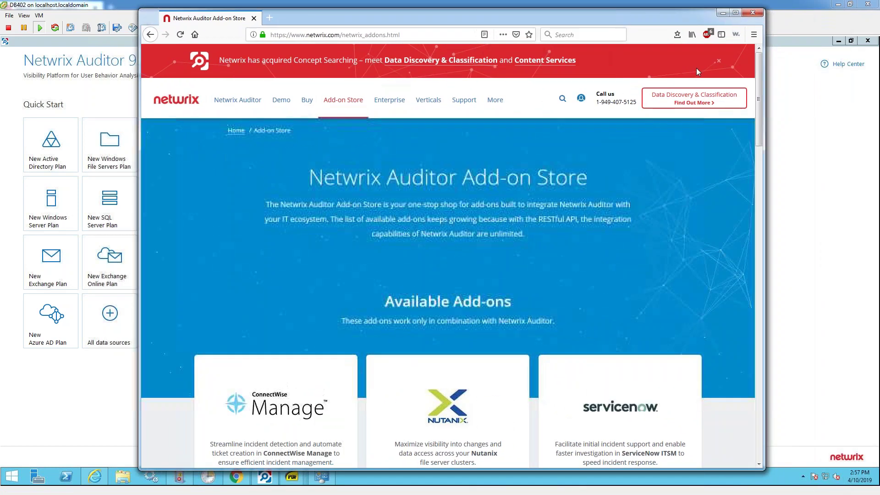
click(736, 12)
scroll(764, 335, down, 5)
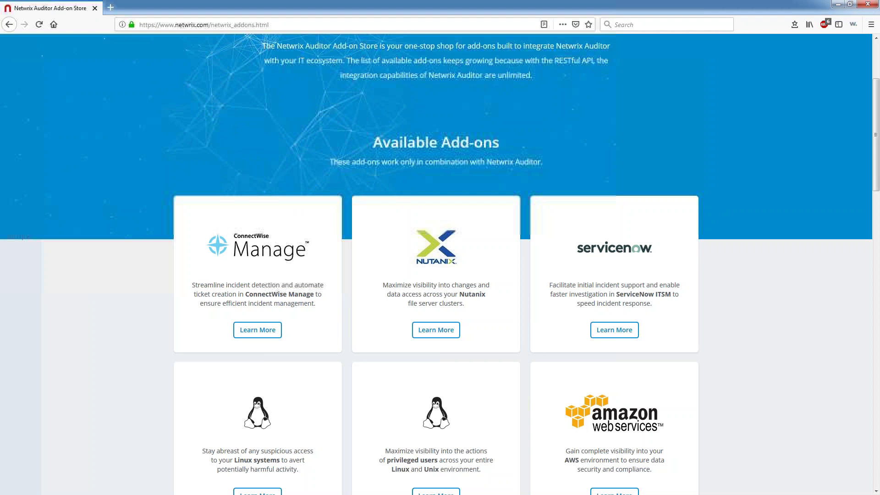
scroll(31, 338, up, 3)
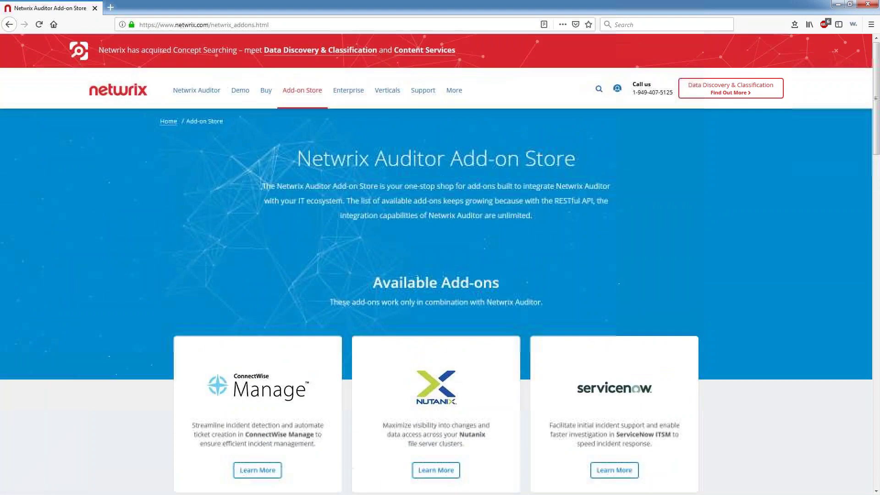
scroll(440, 264, down, 12)
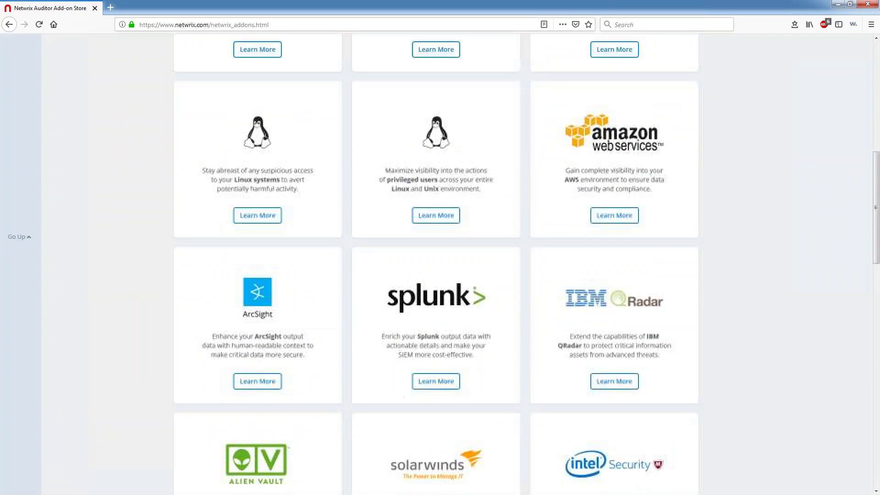
scroll(440, 264, down, 2)
scroll(440, 264, up, 2)
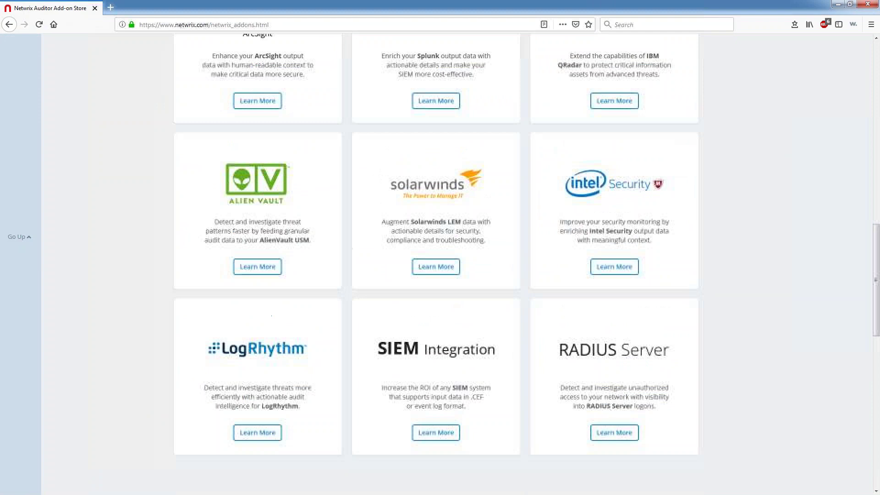
scroll(439, 264, up, 1)
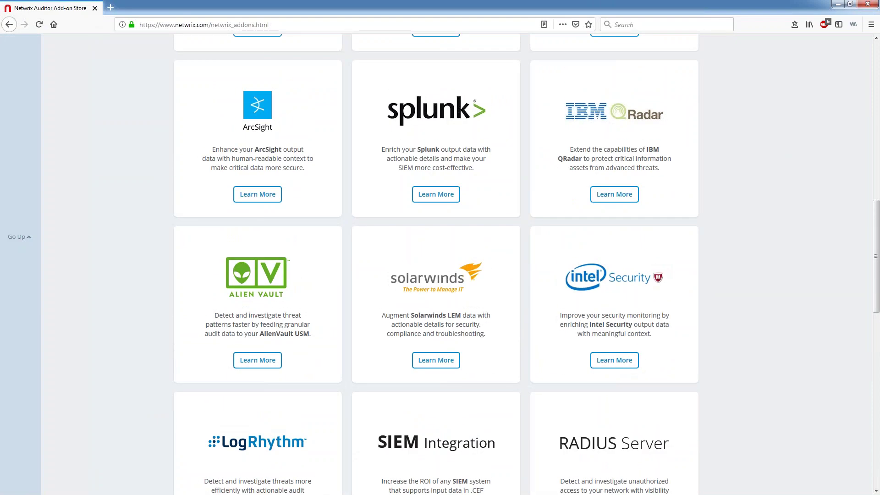
scroll(38, 321, up, 10)
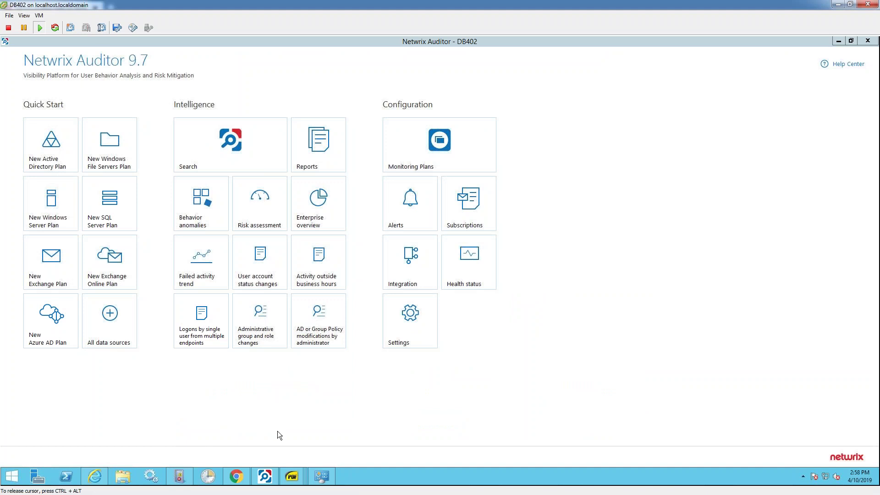
View the All Alerts list in Netwrix Auditor and return to the home screen.
mouse_move(293, 478)
click(386, 214)
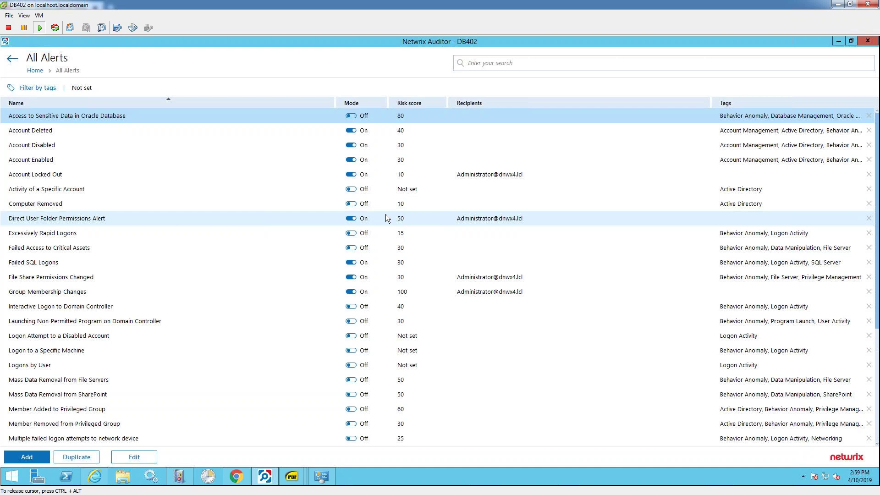
click(9, 61)
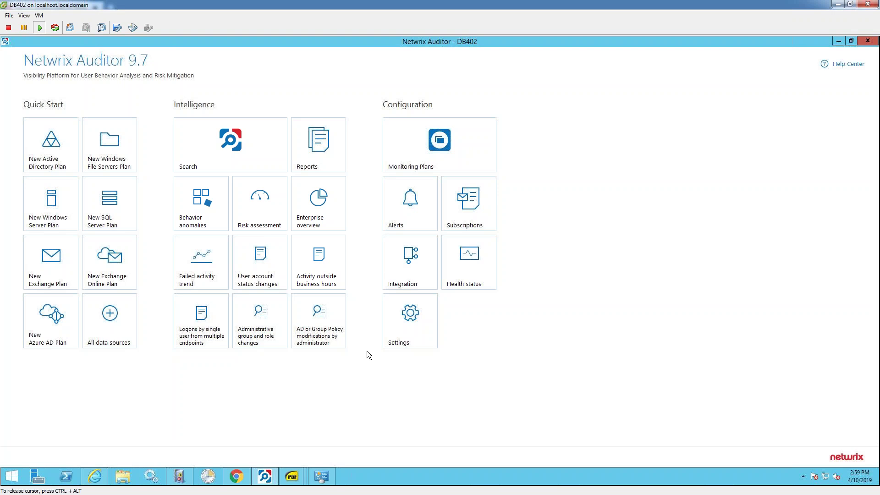
Switch to SumatraPDF to view the NERC CIP Requirements mapping cover, and bring up the PCI DSS Requirements mapping document.
click(293, 477)
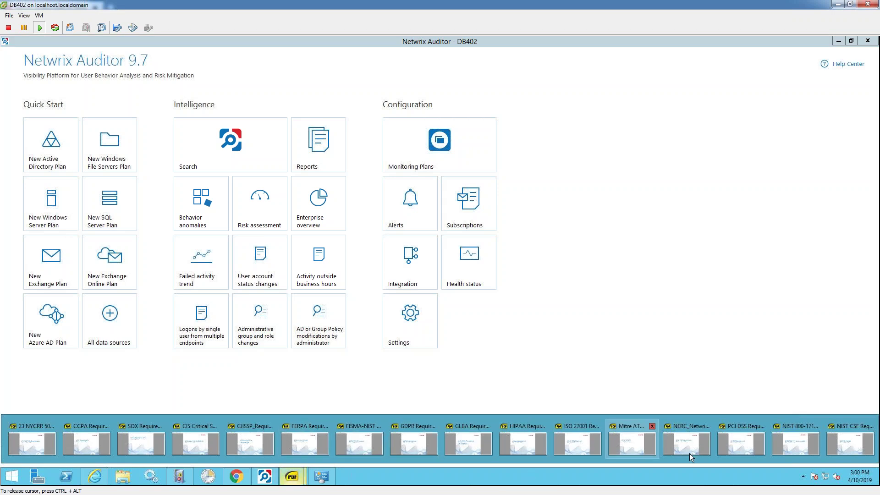
click(669, 429)
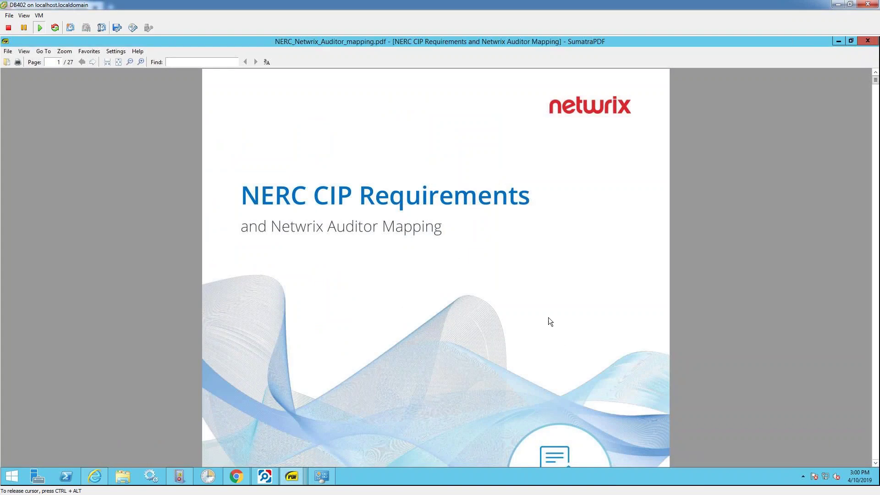
click(292, 477)
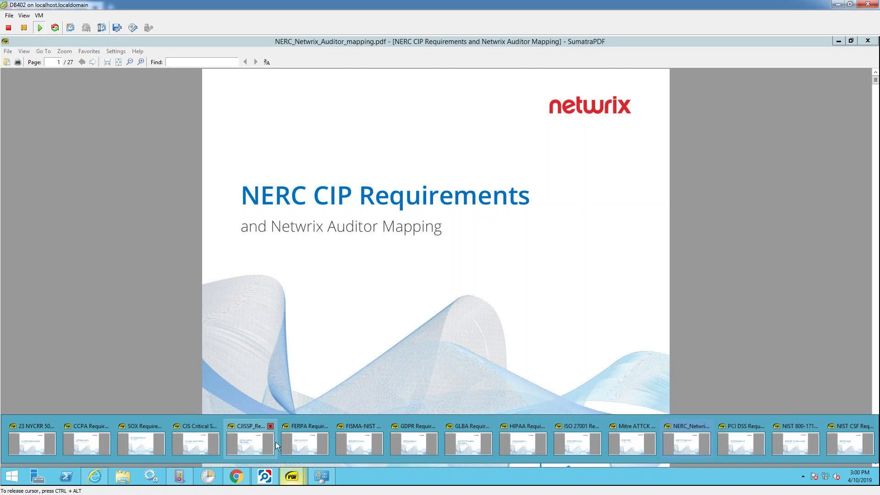
click(747, 438)
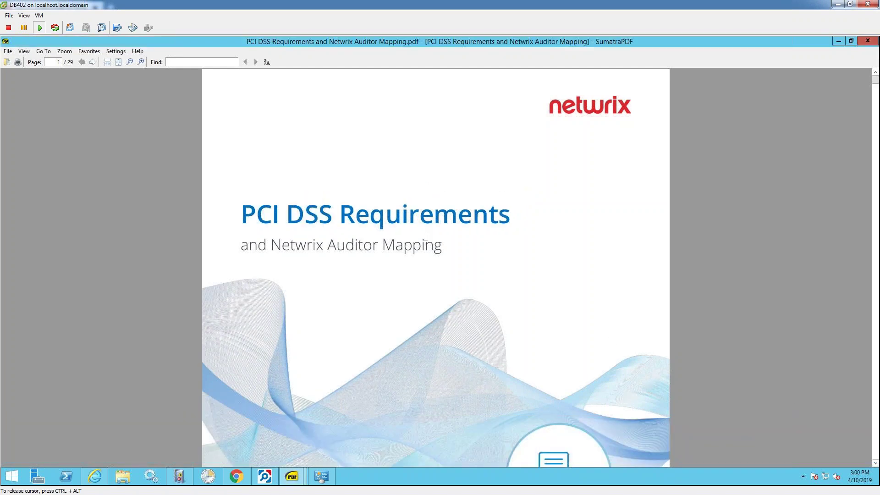
Look through the PCI DSS mapping document's introduction and requirement tables up to Requirements 5, 6 and 7.
scroll(426, 237, down, 20)
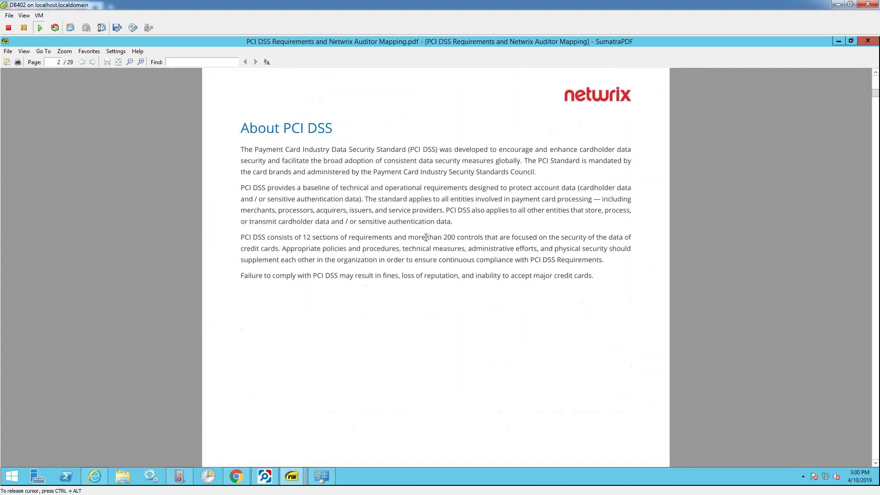
scroll(426, 237, down, 15)
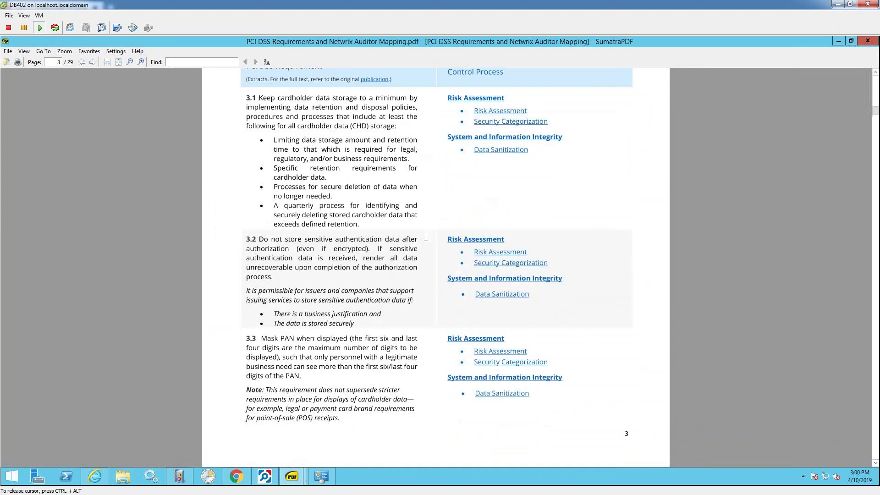
scroll(426, 237, down, 8)
scroll(249, 326, up, 4)
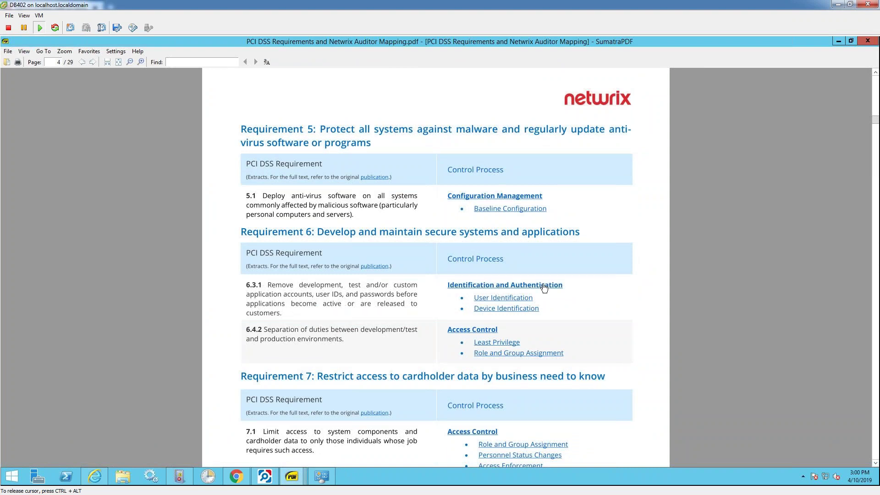
Follow requirement 6.3.1's Identification and Authentication link, review the control tables and applicable Netwrix features, and return to the document's first page.
click(514, 286)
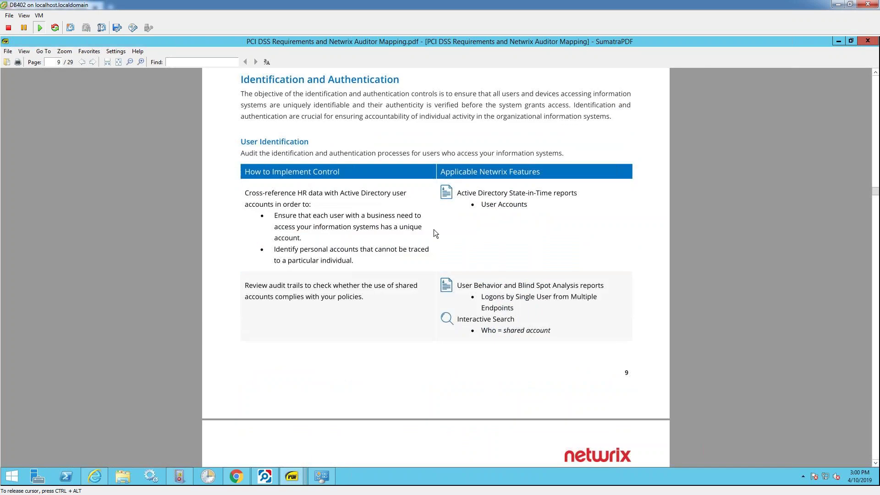
scroll(434, 255, down, 3)
scroll(458, 248, down, 9)
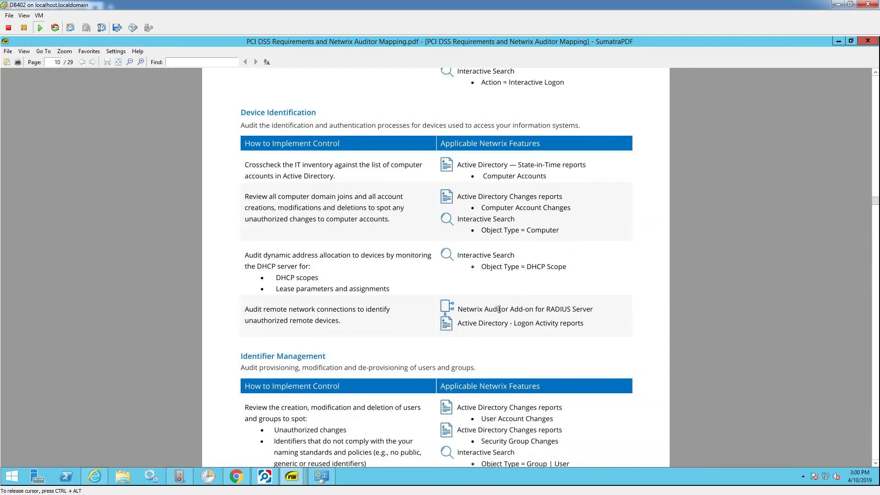
scroll(501, 324, down, 5)
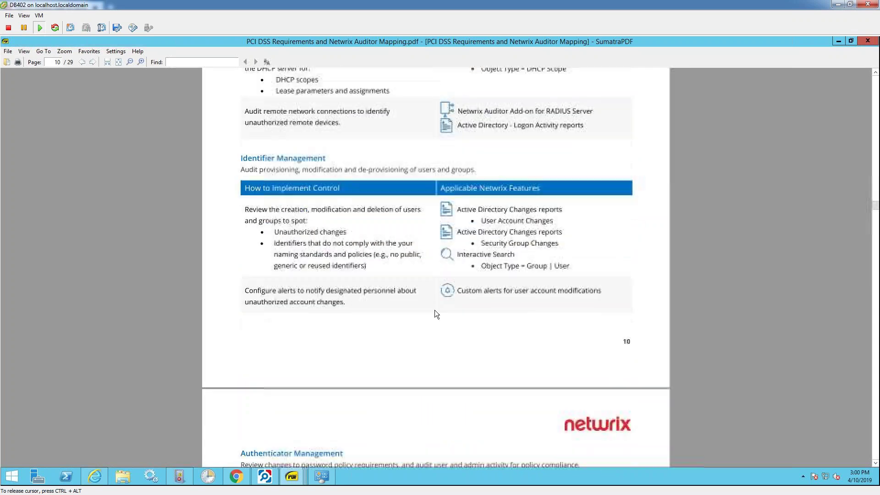
scroll(491, 275, down, 4)
scroll(435, 266, down, 20)
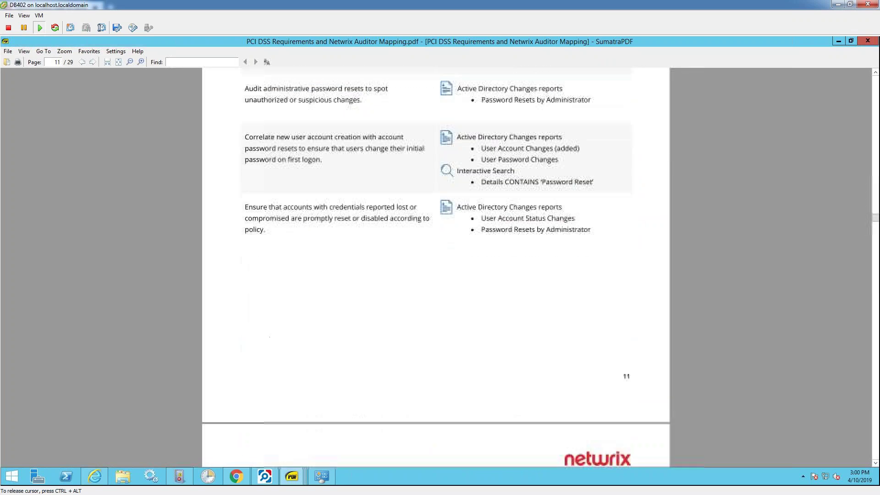
scroll(625, 121, down, 20)
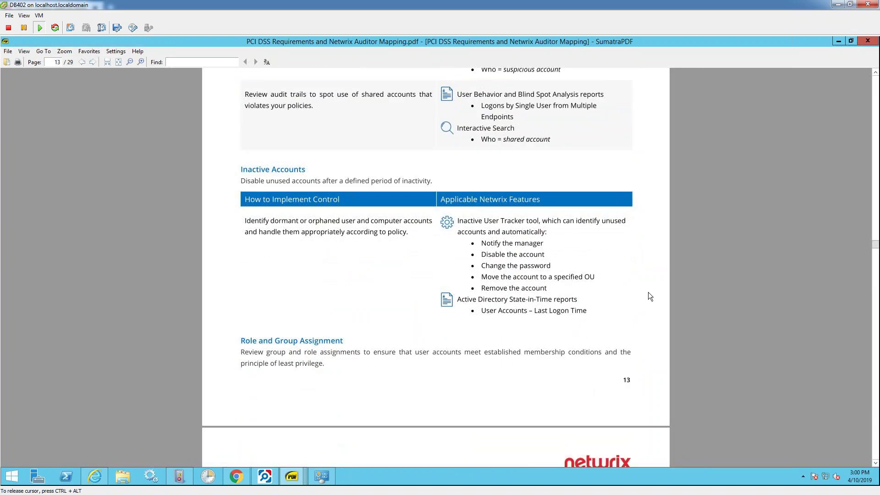
scroll(654, 292, down, 20)
scroll(653, 300, down, 4)
drag(876, 263, 875, 77)
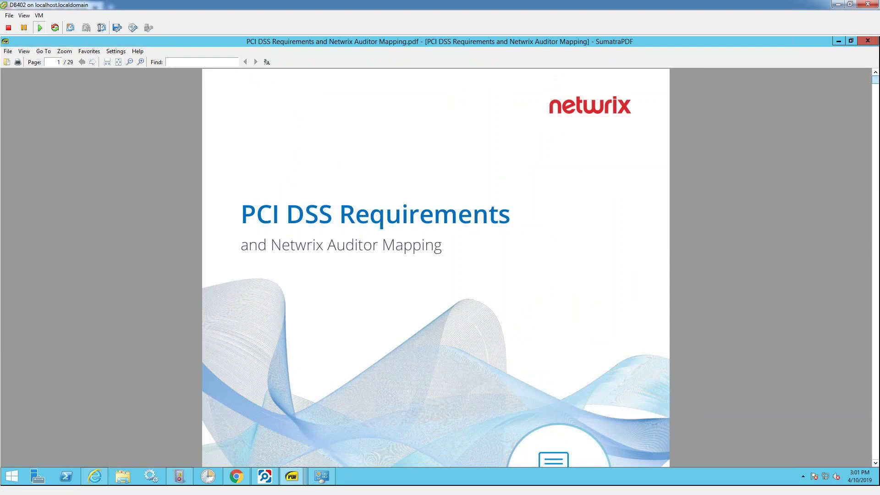
Minimize the PCI DSS and NERC CIP mapping documents to return to the Netwrix Auditor home screen.
click(836, 41)
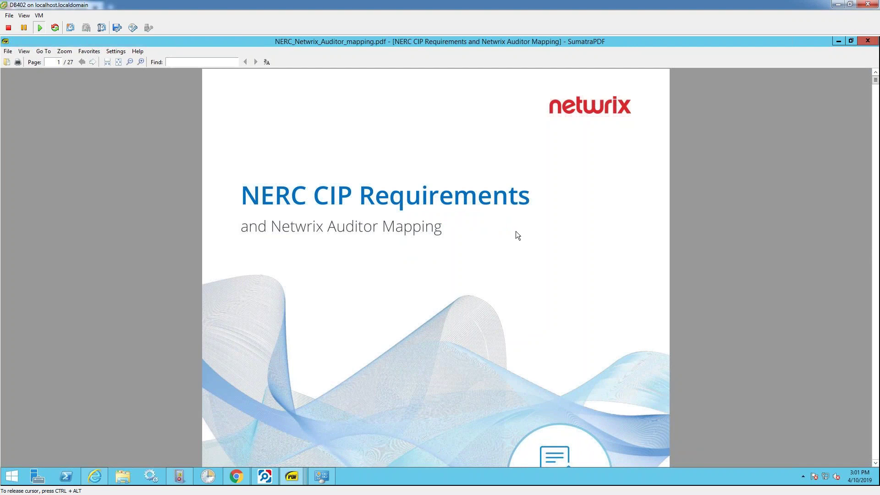
click(838, 41)
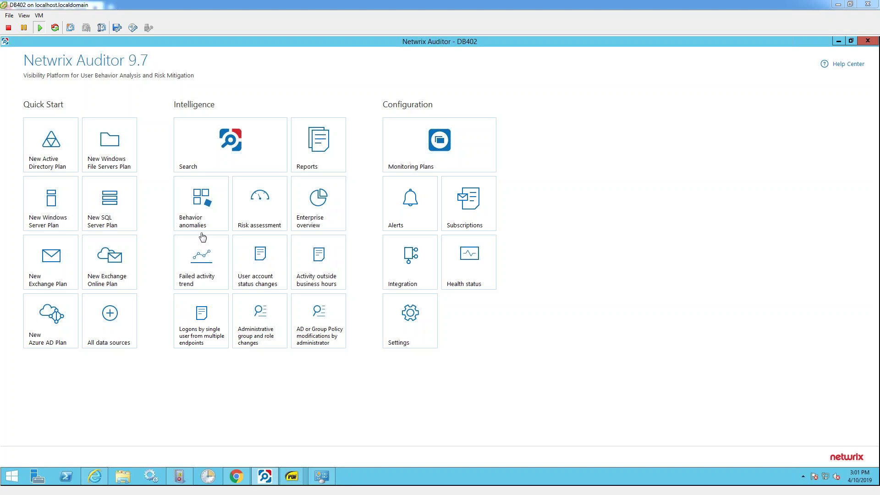
click(154, 188)
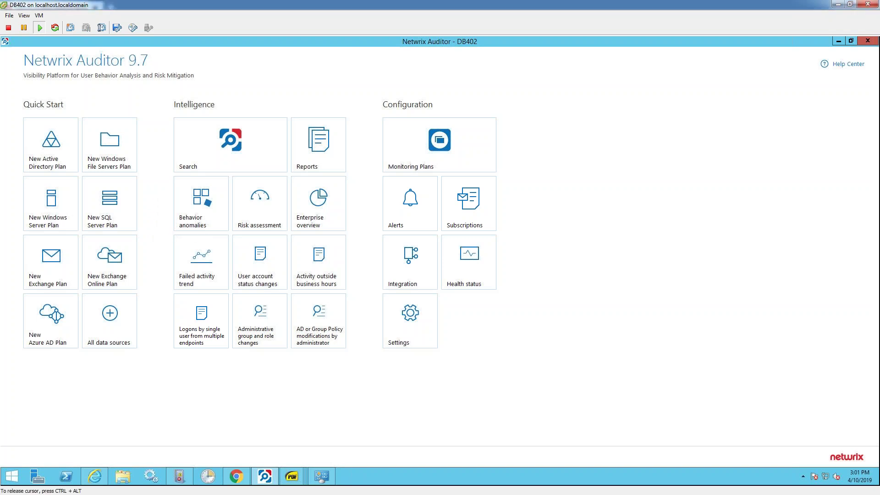